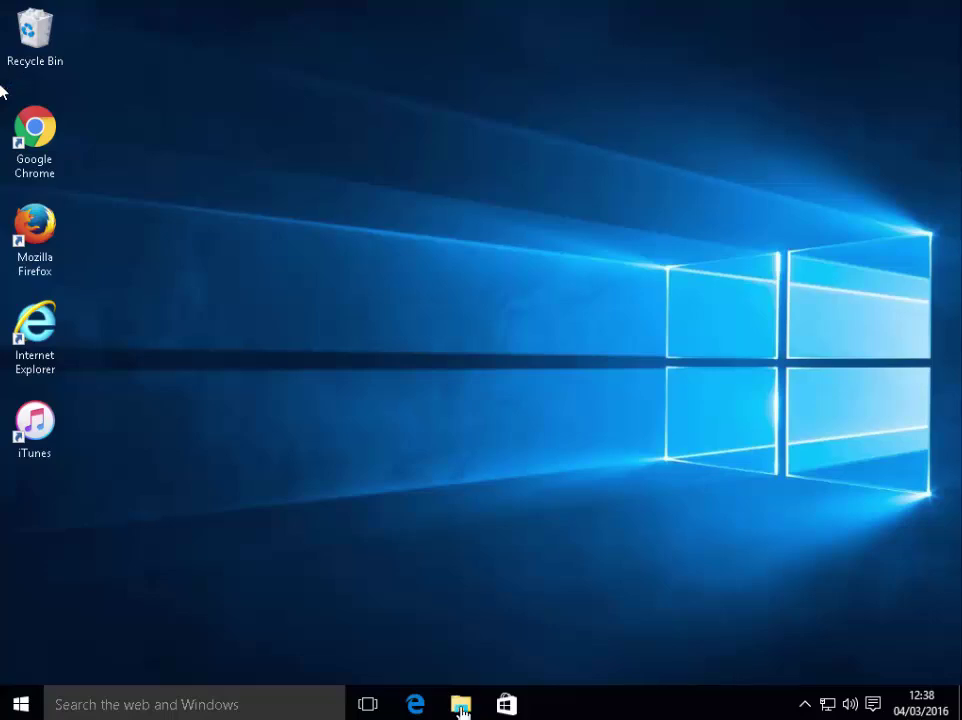
Display This PC in File Explorer and allow the USB device to connect to the virtual machine
{"action": "left_click", "coordinate": [460, 706]}
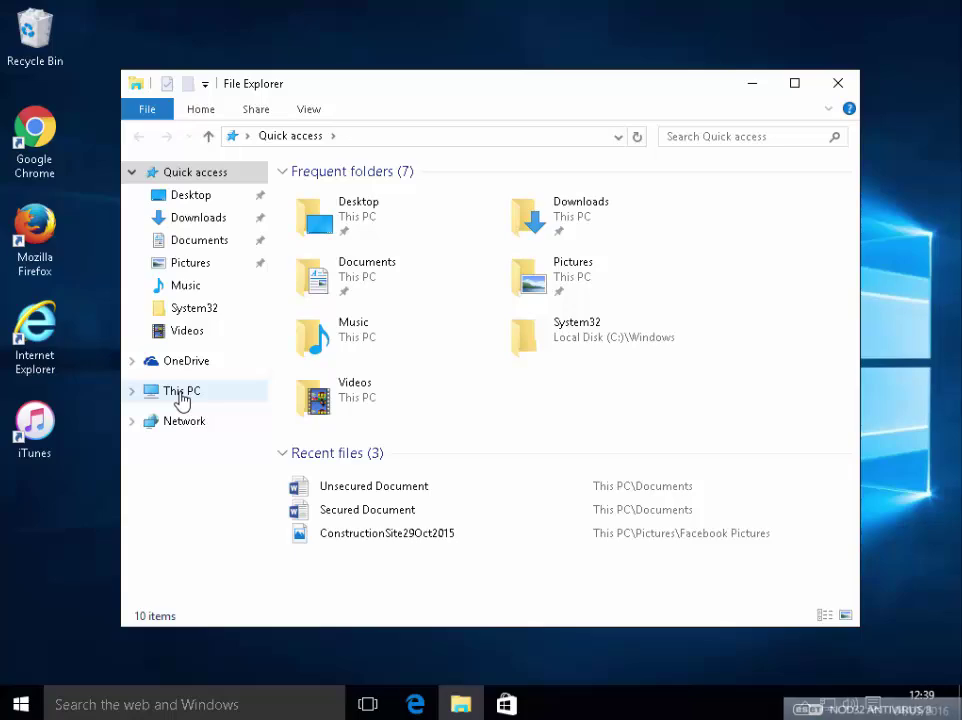
{"action": "left_click", "coordinate": [181, 392]}
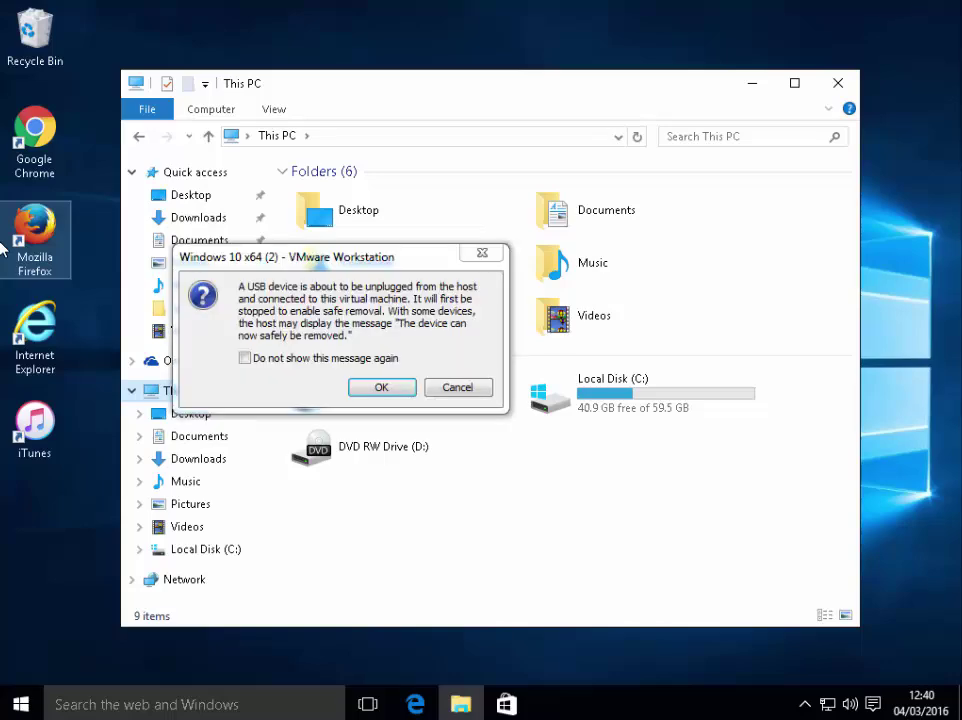
{"action": "key", "text": "Return"}
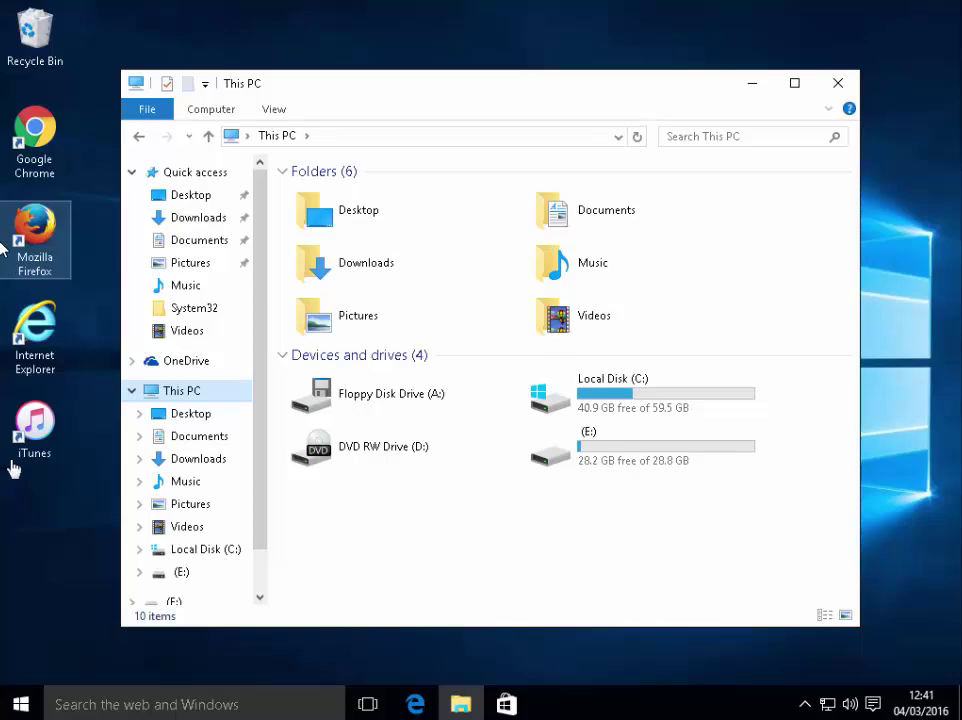
In iTunes, open the Greatest Hits album and show the file information of the track "Never New Love Like This"
{"action": "double_click", "coordinate": [38, 428]}
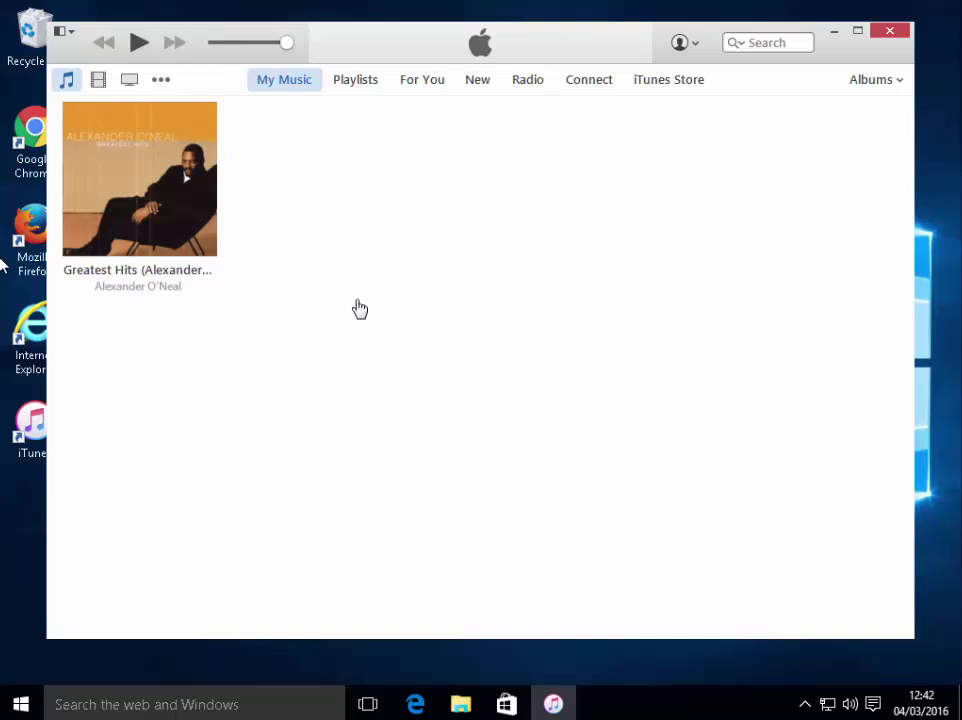
{"action": "left_click", "coordinate": [175, 204]}
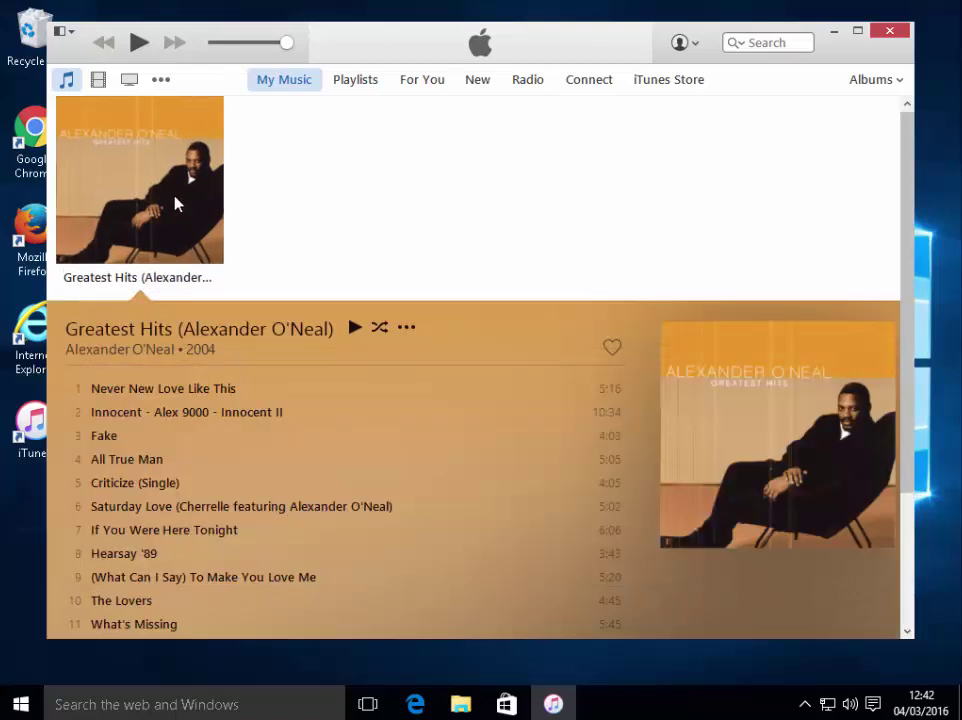
{"action": "right_click", "coordinate": [129, 398]}
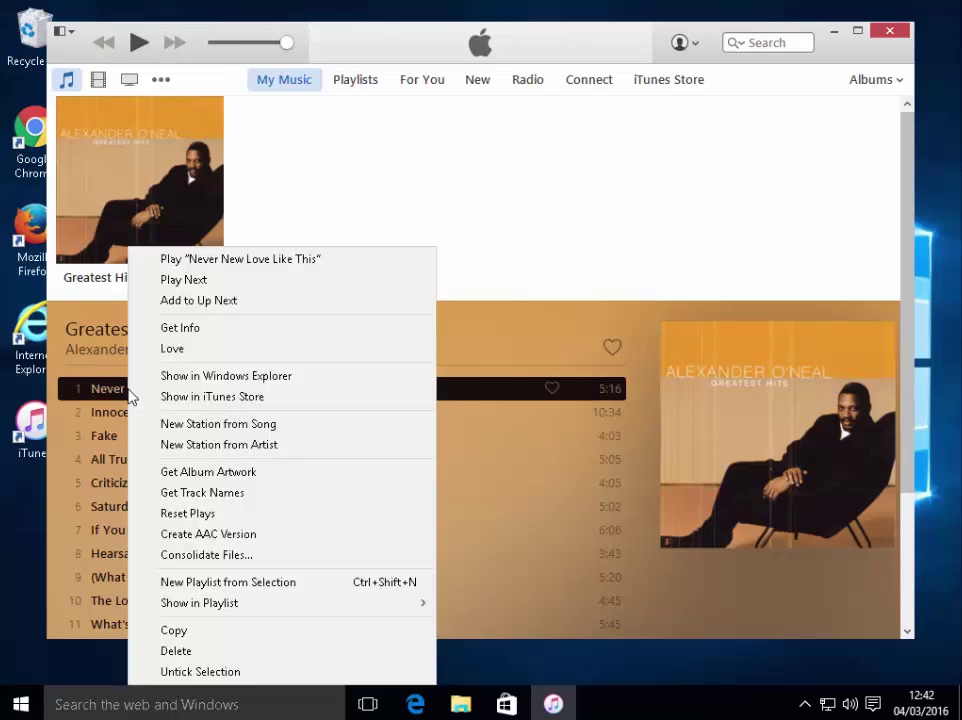
{"action": "left_click", "coordinate": [228, 333]}
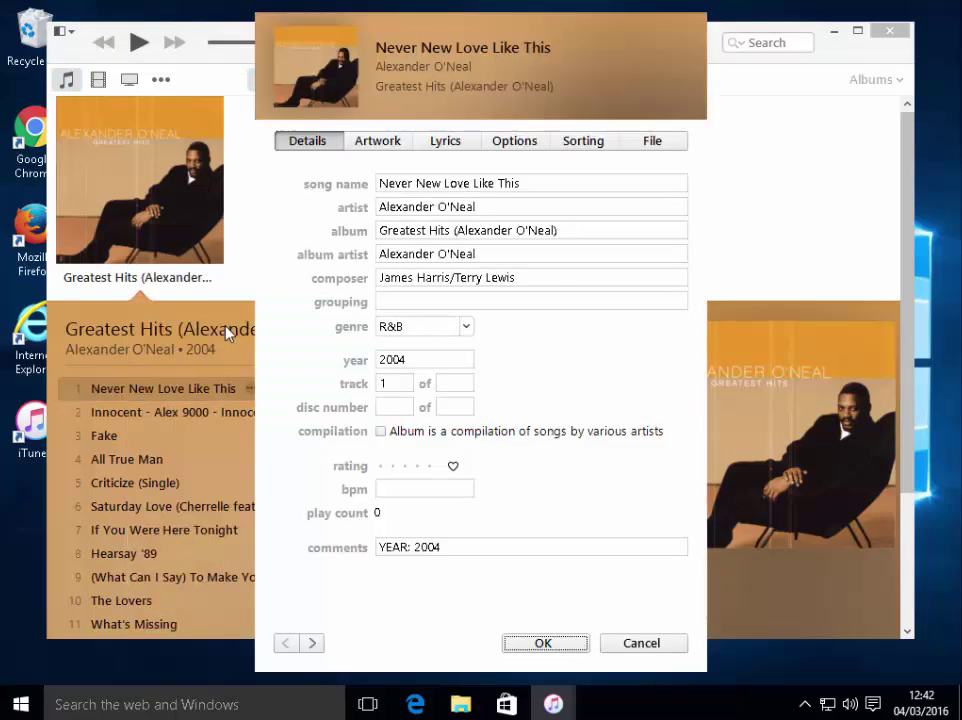
{"action": "left_click", "coordinate": [676, 147]}
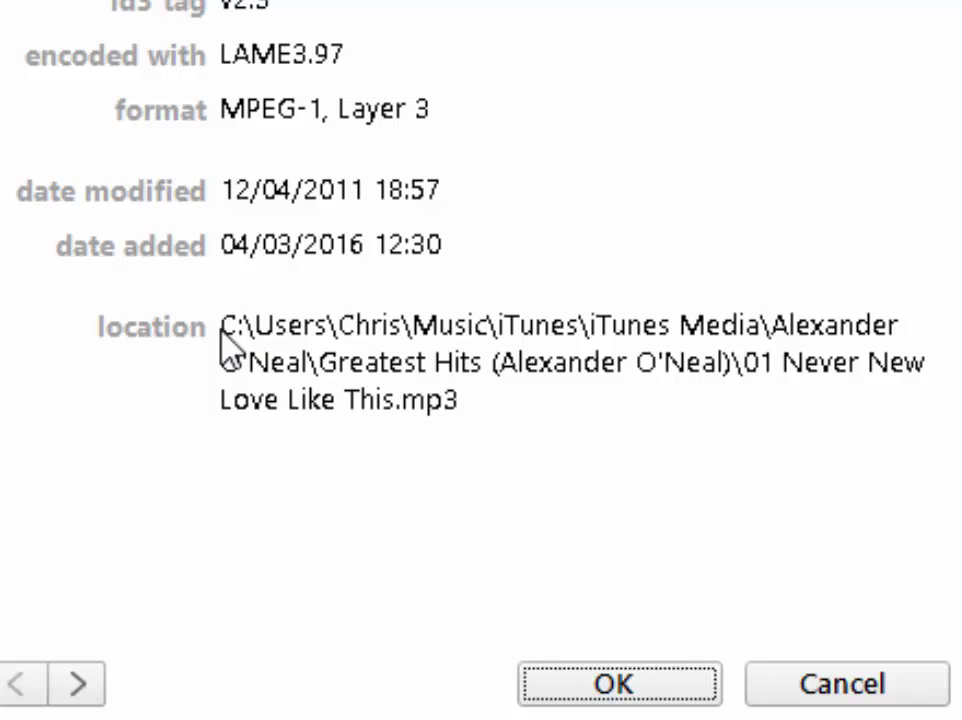
Copy the folder part of the track's location path, without the mp3 file name, and close the song information
{"action": "left_click_drag", "start_coordinate": [232, 337], "coordinate": [276, 340]}
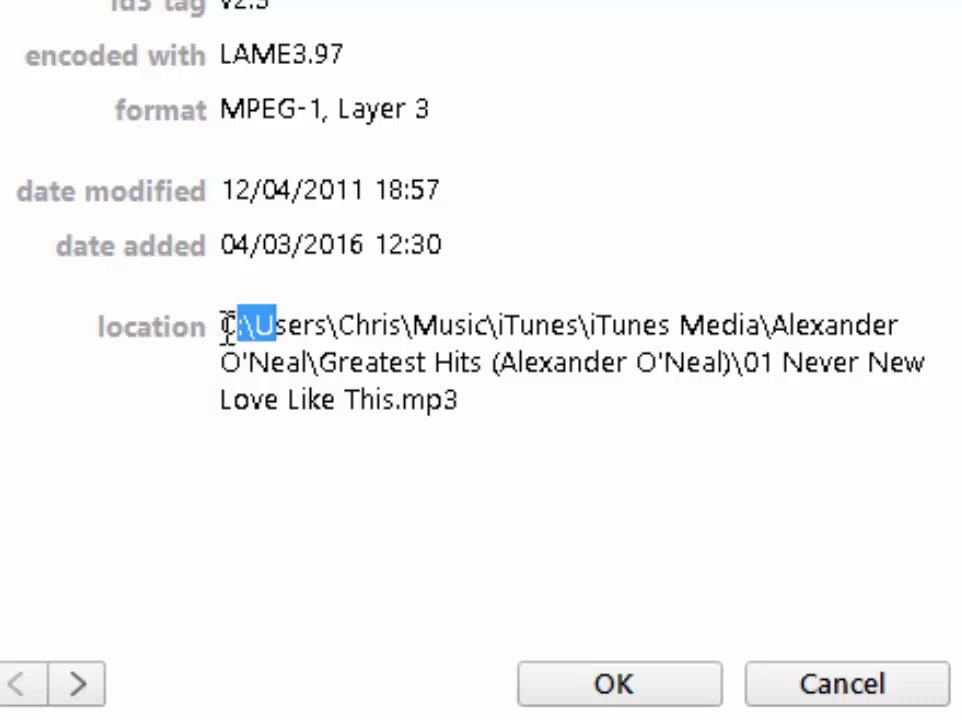
{"action": "left_click_drag", "start_coordinate": [221, 325], "coordinate": [743, 370]}
{"action": "key", "text": "super+c"}
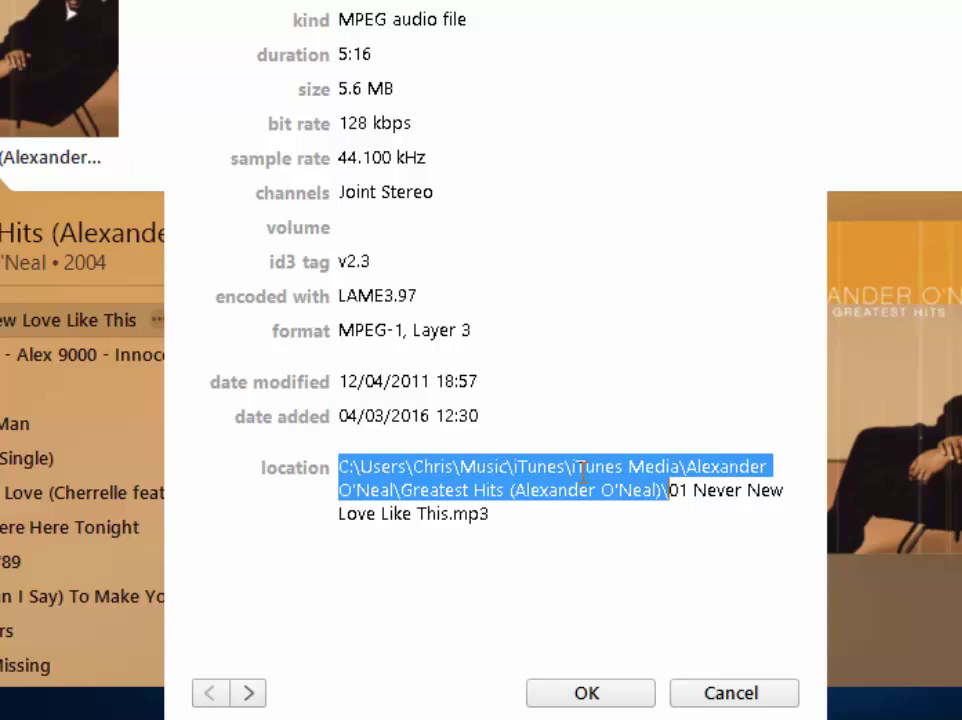
{"action": "right_click", "coordinate": [583, 470]}
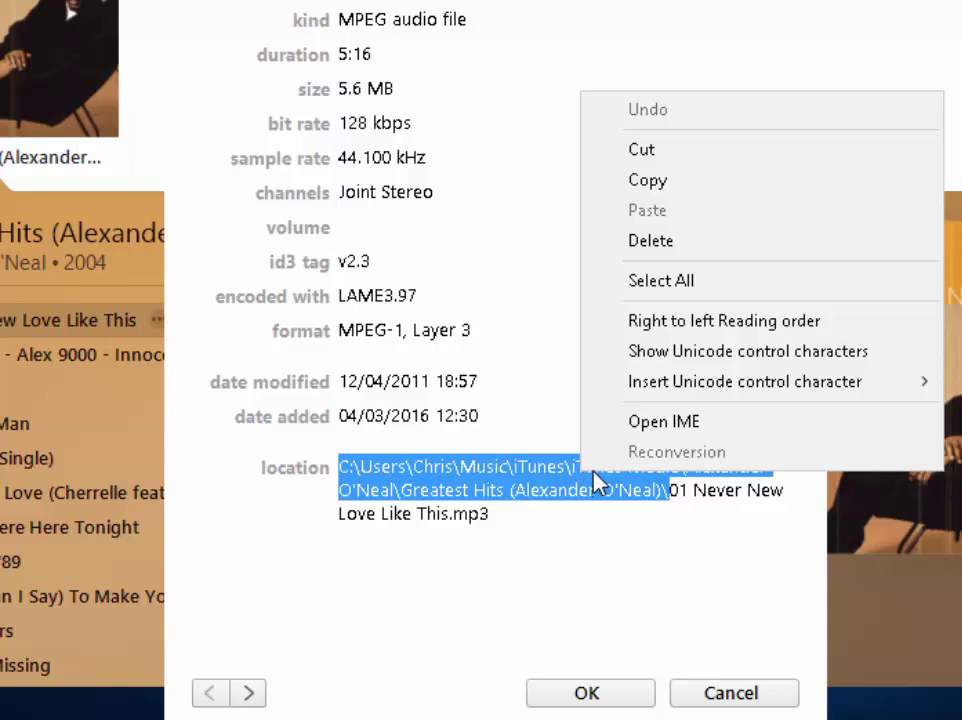
{"action": "left_click", "coordinate": [717, 181]}
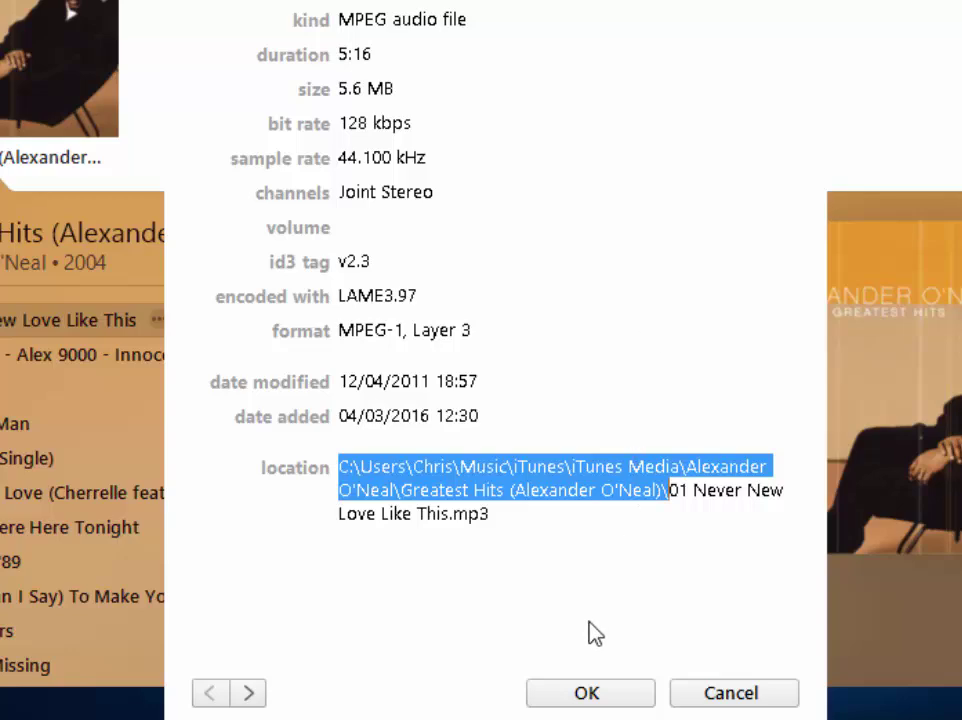
{"action": "left_click", "coordinate": [615, 693]}
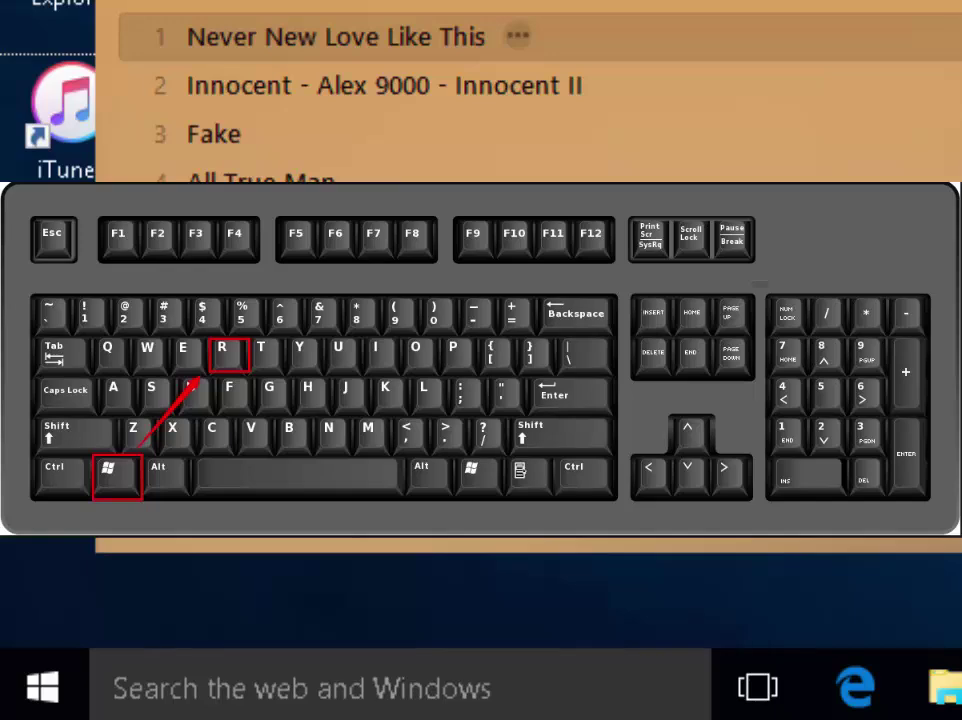
Replace the Run dialog's entry with the copied album folder path to open that folder
{"action": "key", "text": "super+r"}
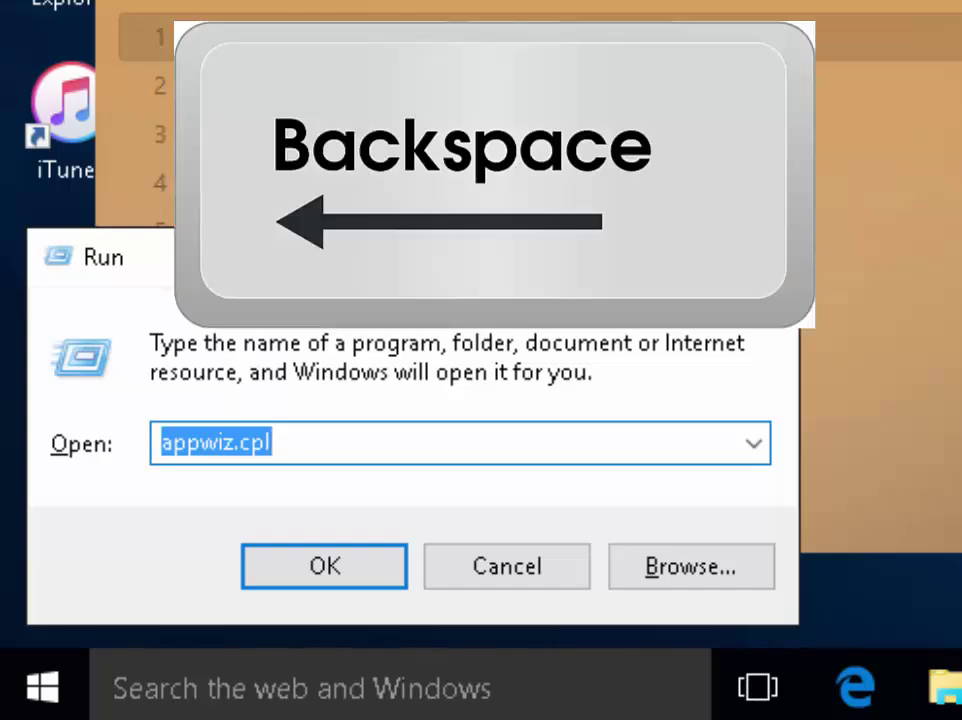
{"action": "key", "text": "BackSpace"}
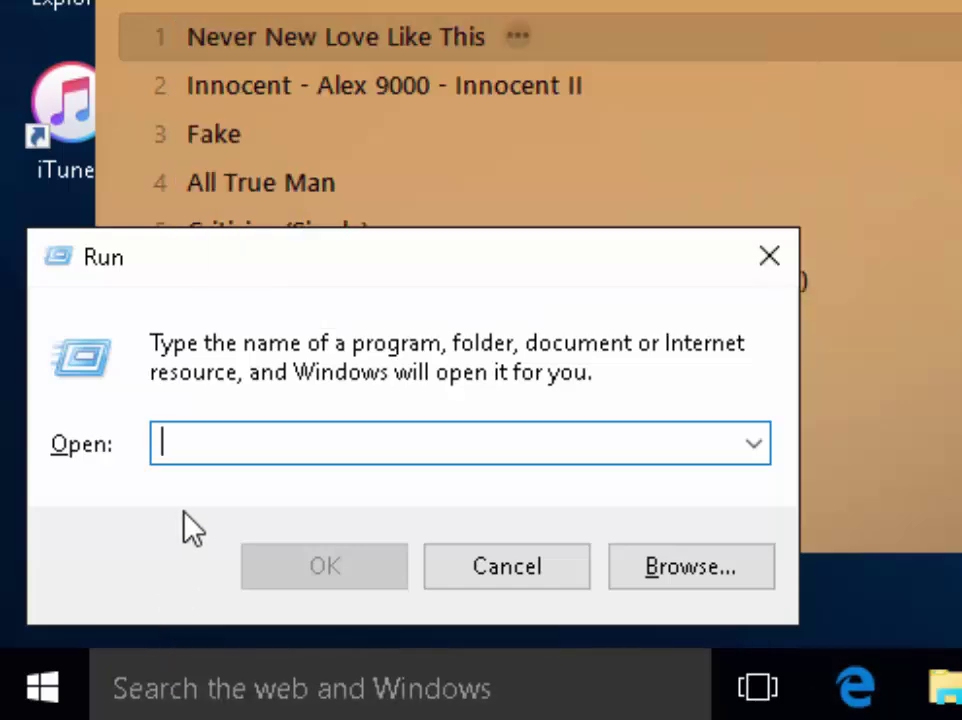
{"action": "right_click", "coordinate": [182, 441]}
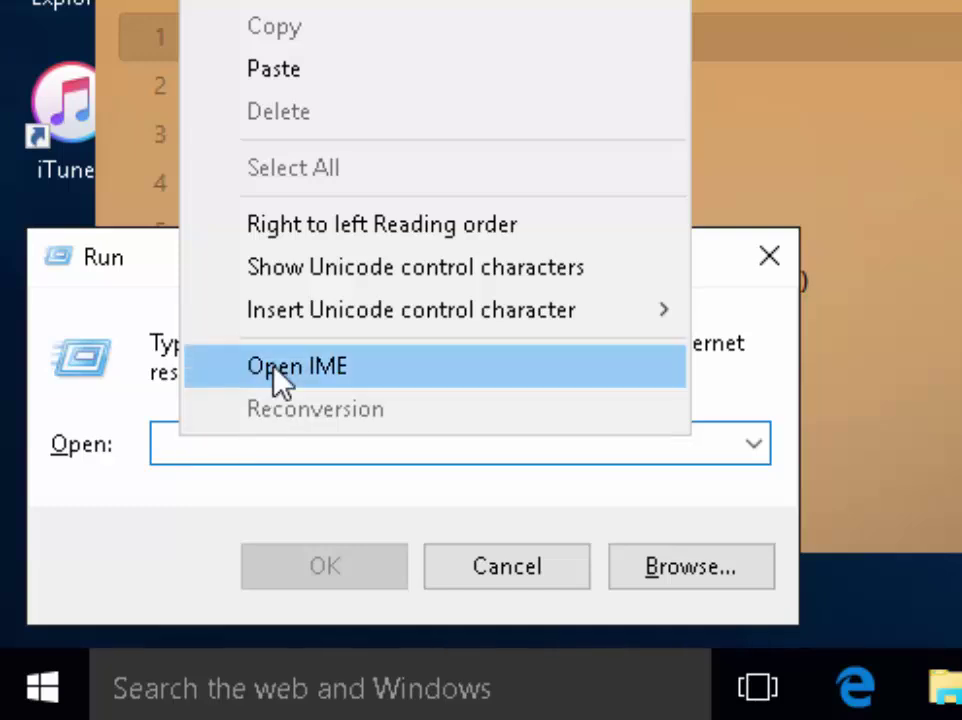
{"action": "left_click", "coordinate": [330, 80]}
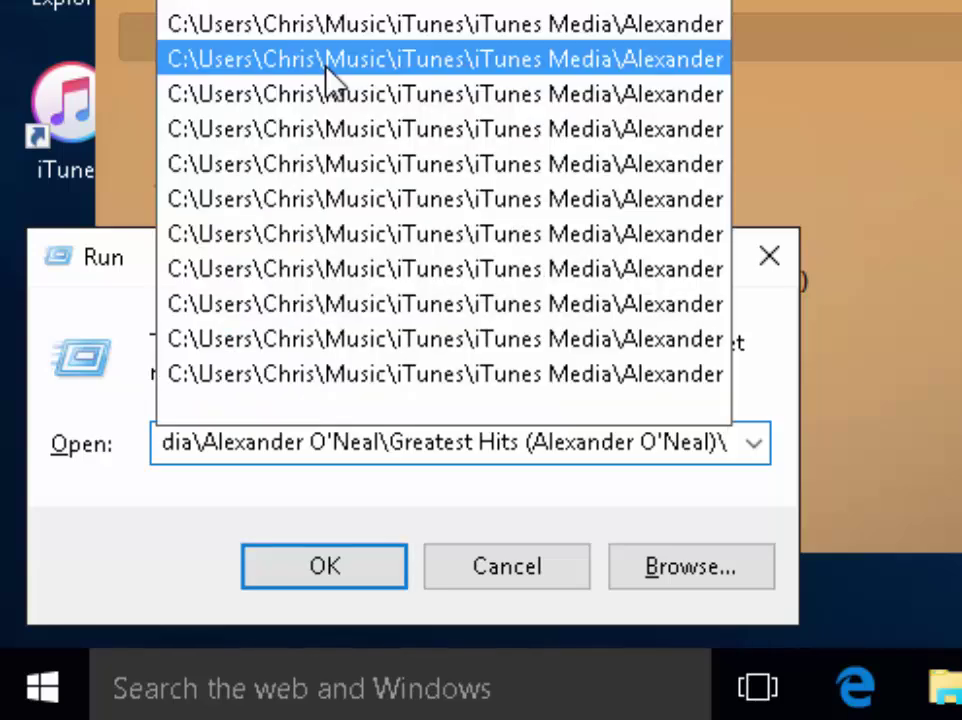
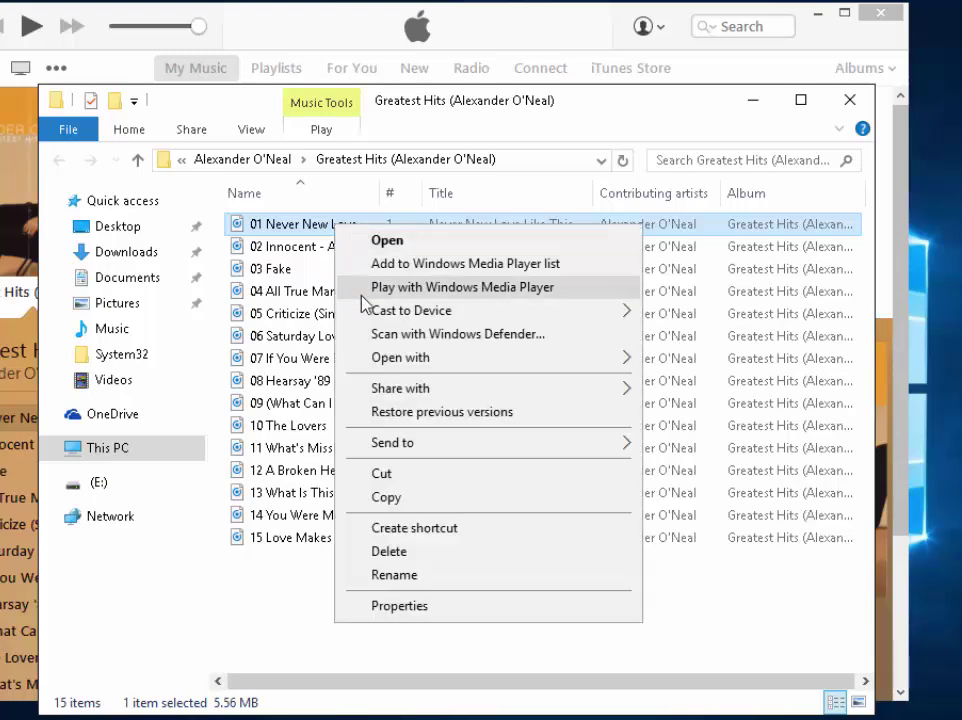
Send the track 01 Never New Love Like This to the E: drive, agreeing to copy it without its properties
{"action": "mouse_move", "coordinate": [378, 448]}
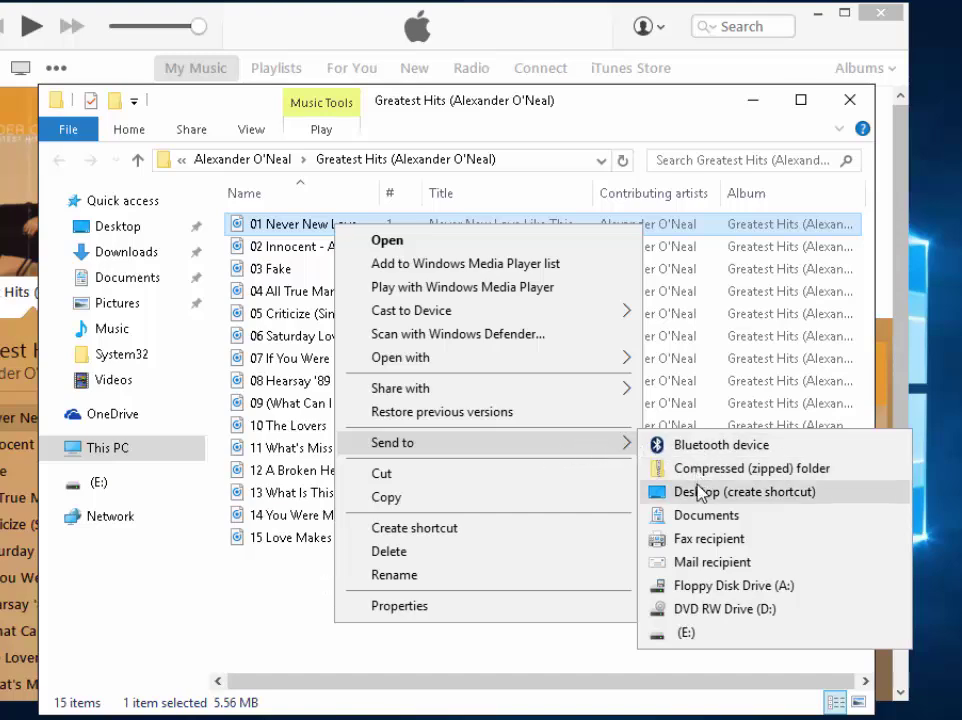
{"action": "left_click", "coordinate": [710, 636]}
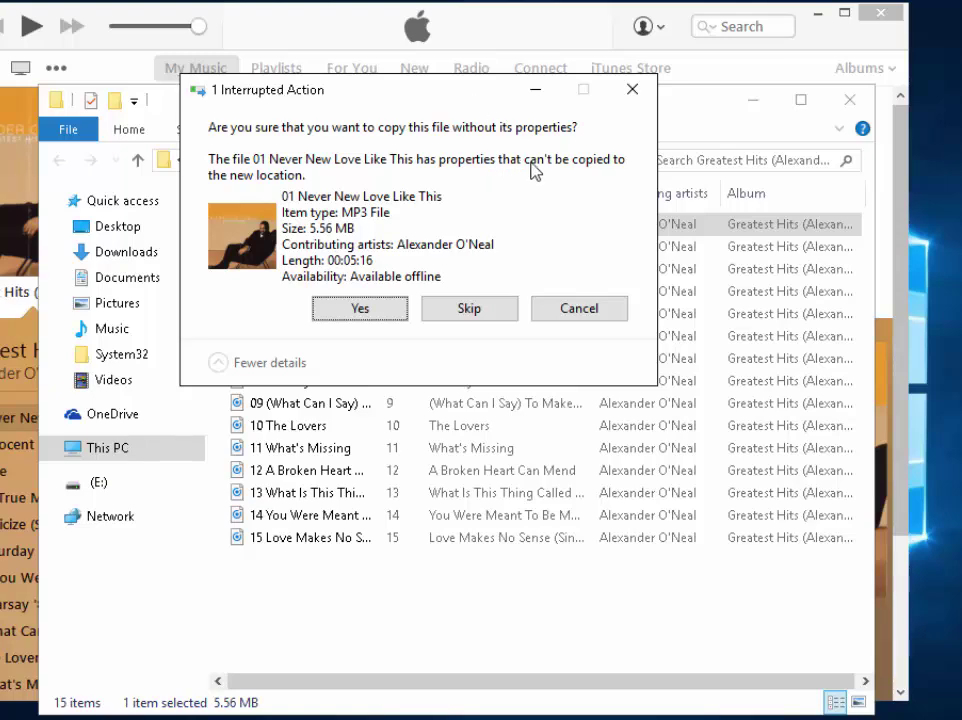
{"action": "left_click", "coordinate": [359, 310]}
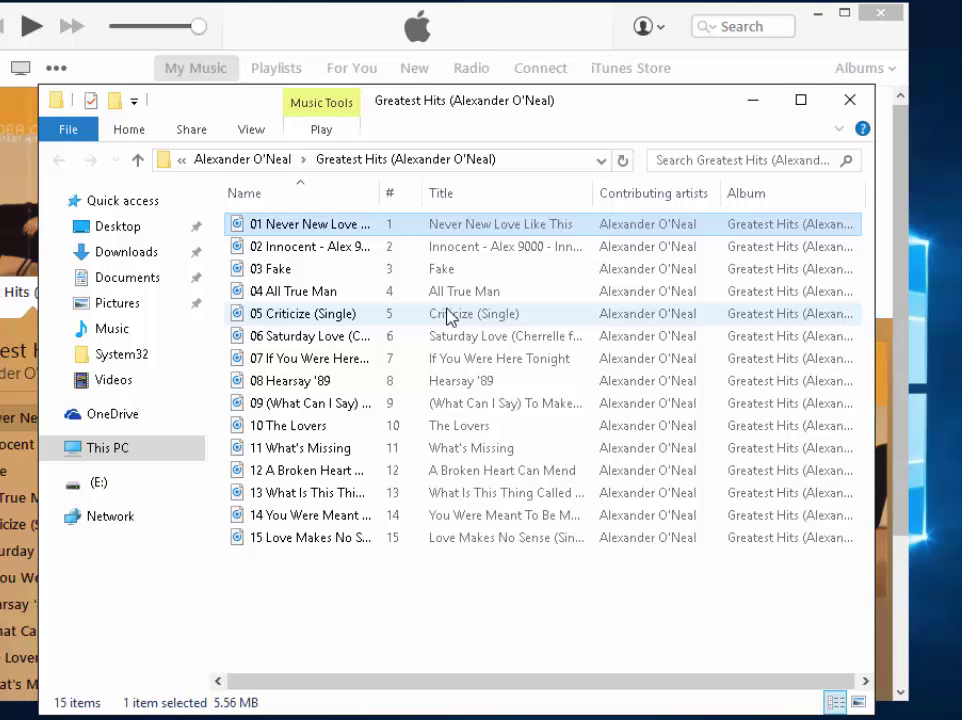
{"action": "mouse_move", "coordinate": [303, 34]}
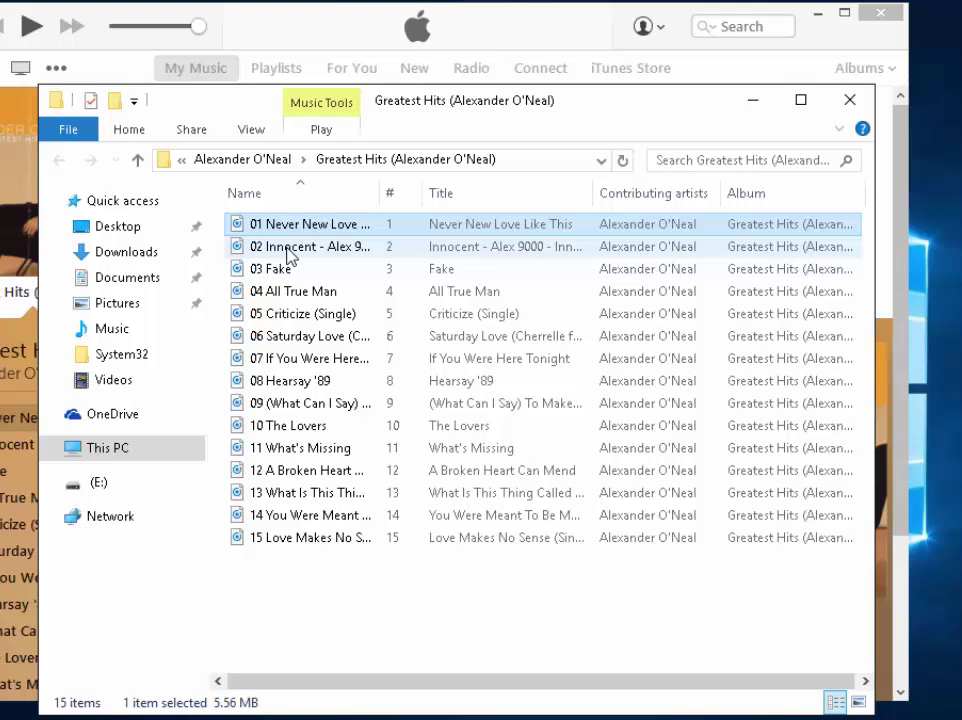
{"action": "mouse_move", "coordinate": [302, 254]}
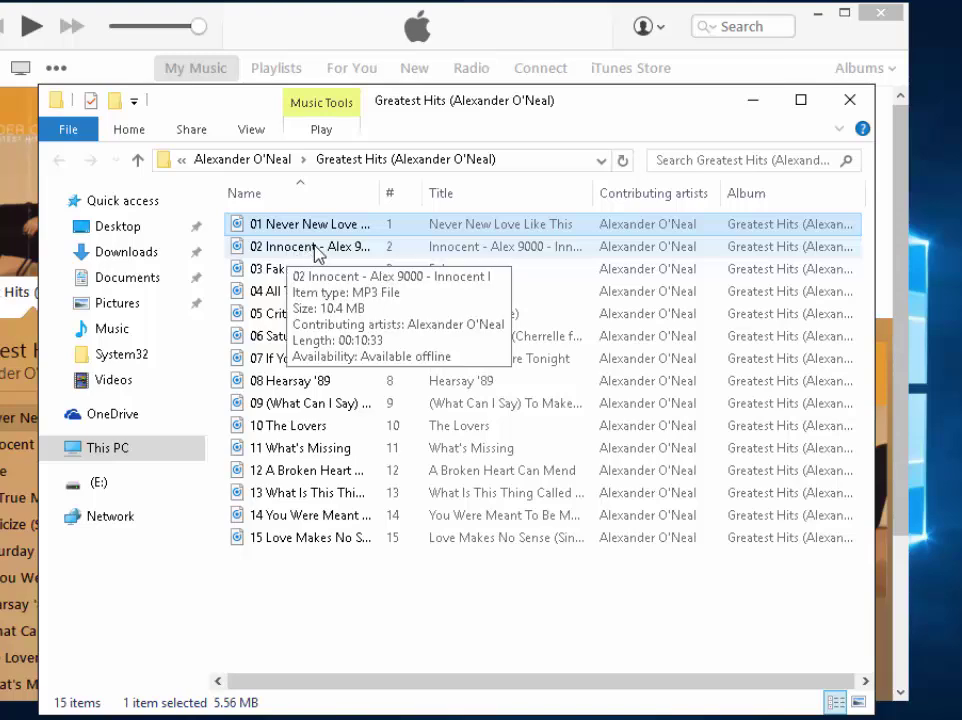
{"action": "left_click", "coordinate": [317, 250]}
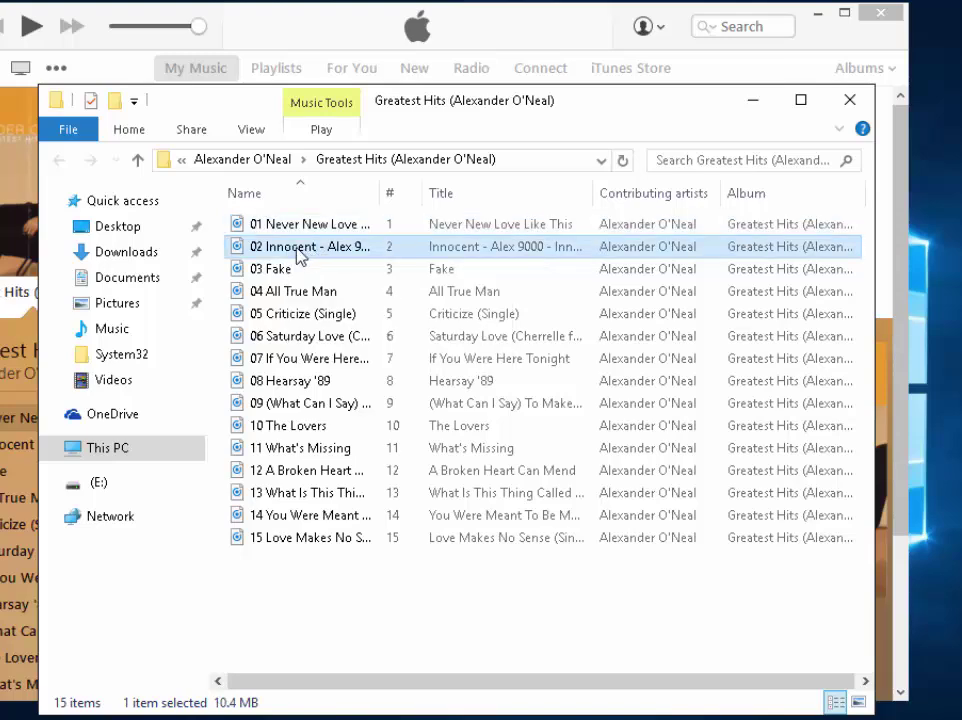
{"action": "right_click", "coordinate": [297, 251]}
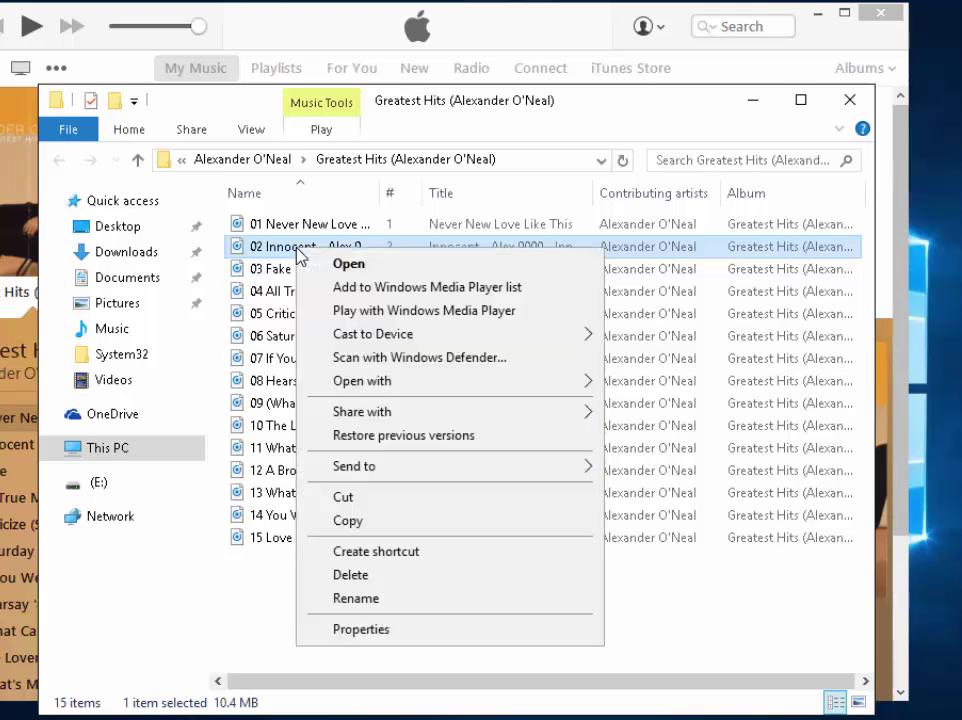
{"action": "left_click", "coordinate": [297, 251]}
{"action": "left_click", "coordinate": [279, 248]}
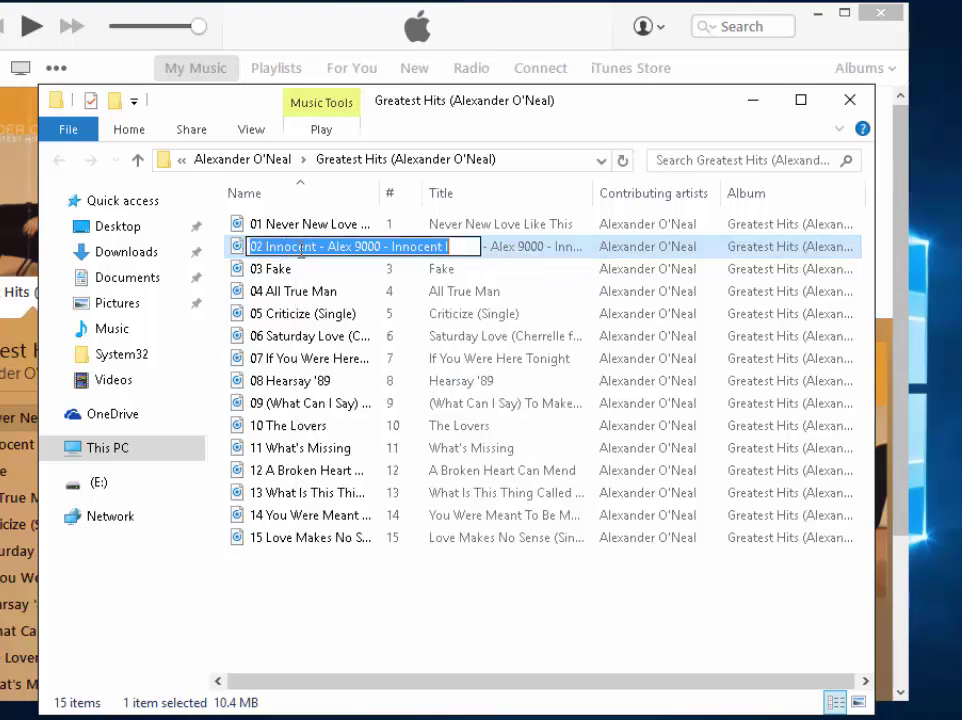
{"action": "left_click", "coordinate": [283, 270]}
Send the track 02 Innocent - Alex 9000 - Innocent I to the E: drive, agreeing to copy it without its properties
{"action": "left_click", "coordinate": [280, 255]}
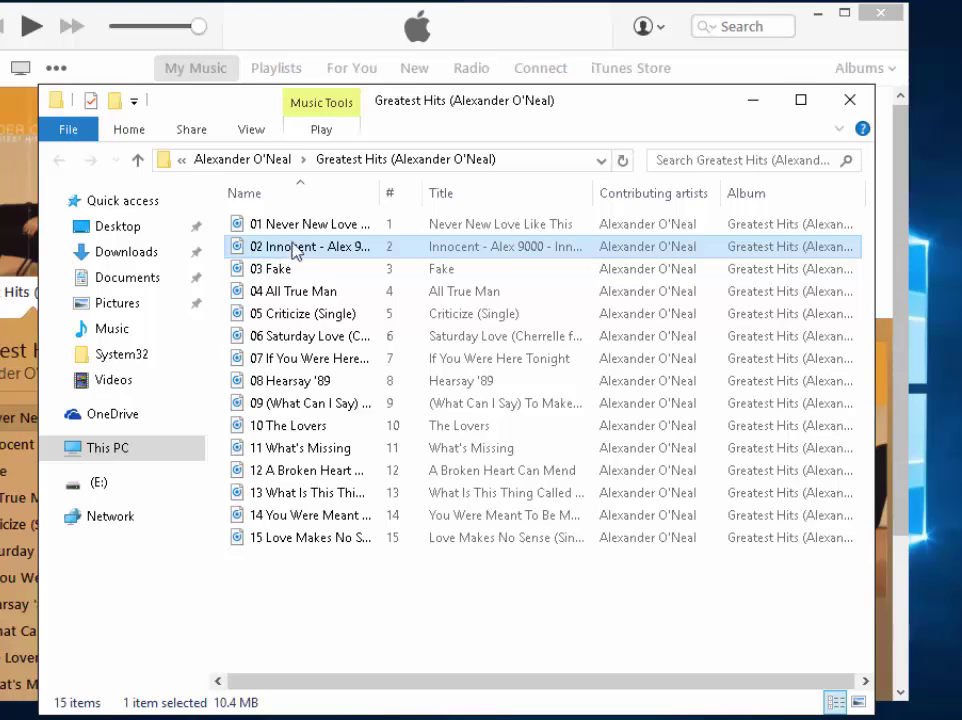
{"action": "right_click", "coordinate": [297, 251]}
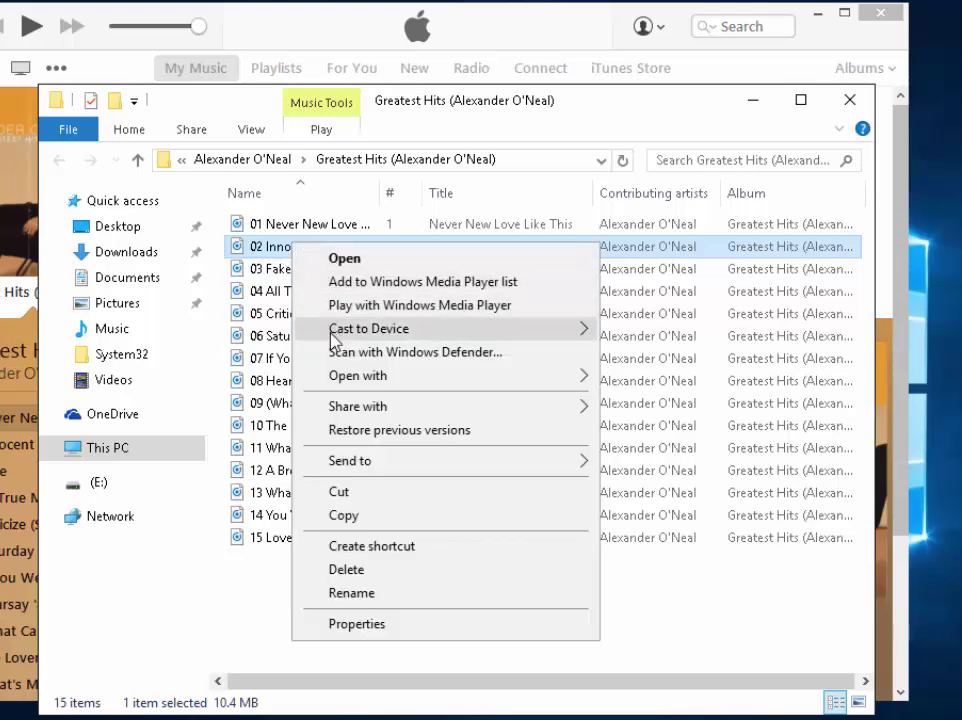
{"action": "mouse_move", "coordinate": [356, 466]}
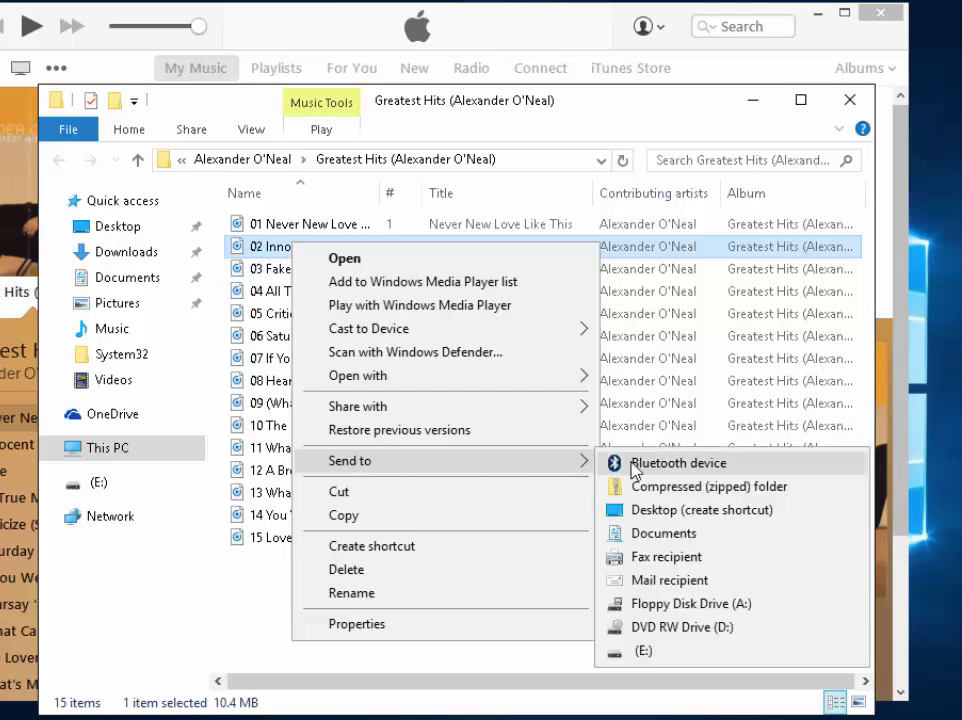
{"action": "left_click", "coordinate": [668, 652]}
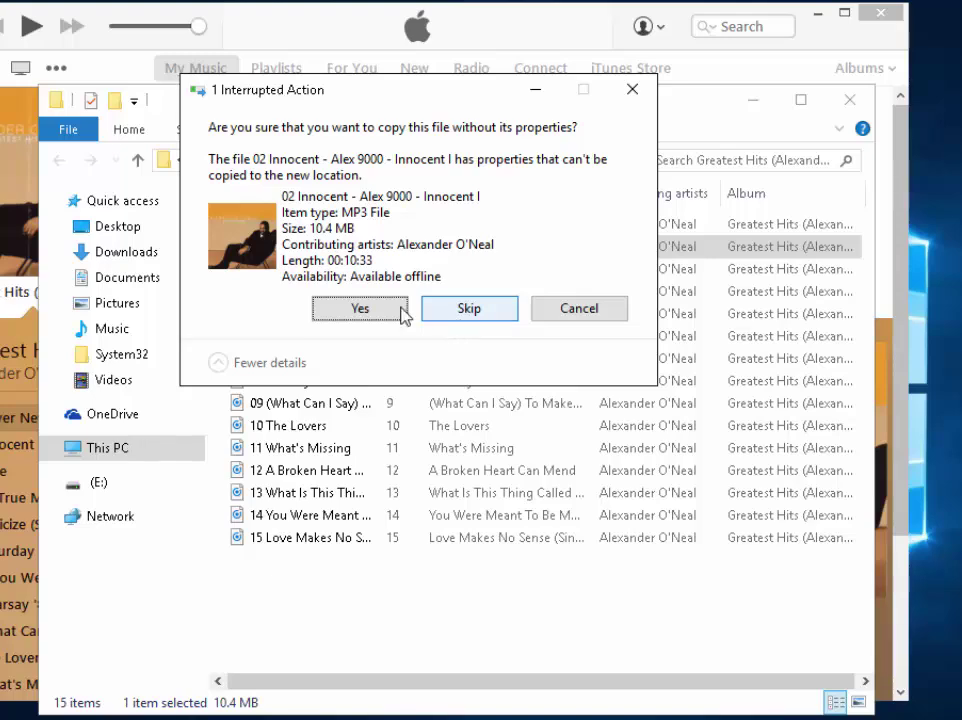
{"action": "left_click", "coordinate": [356, 311]}
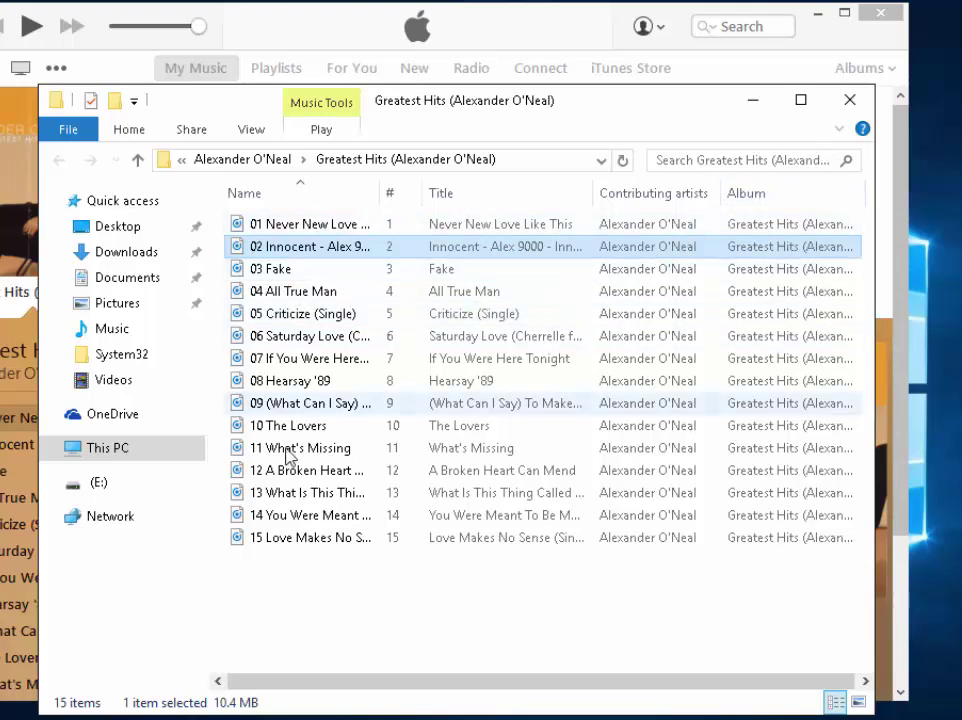
Close the album's folder window and return to the end of the Greatest Hits track list in iTunes
{"action": "mouse_move", "coordinate": [309, 521]}
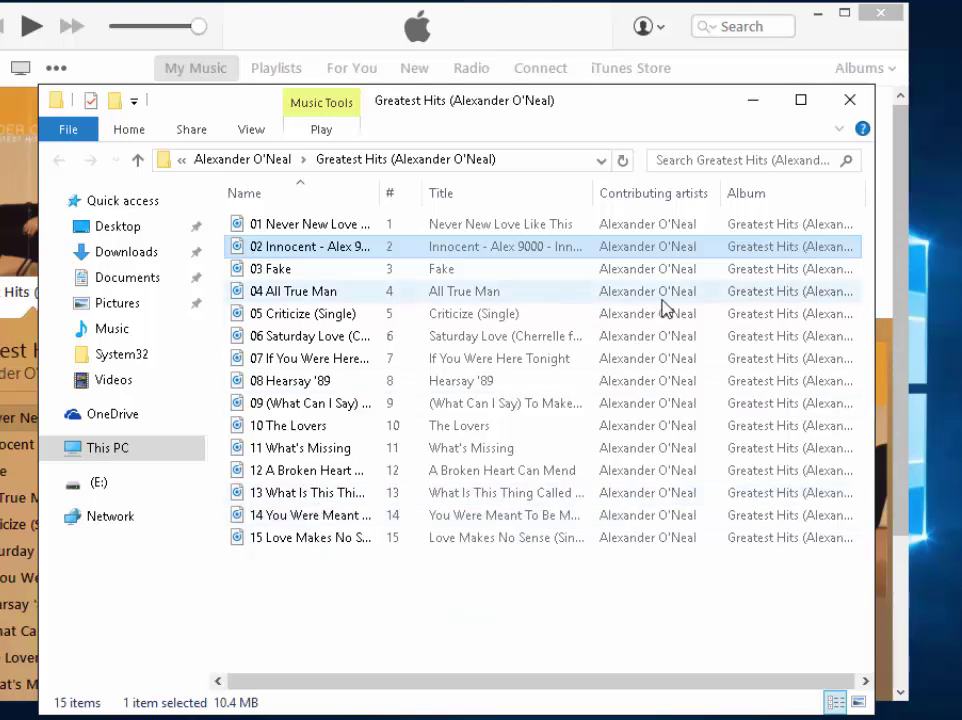
{"action": "left_click", "coordinate": [852, 101]}
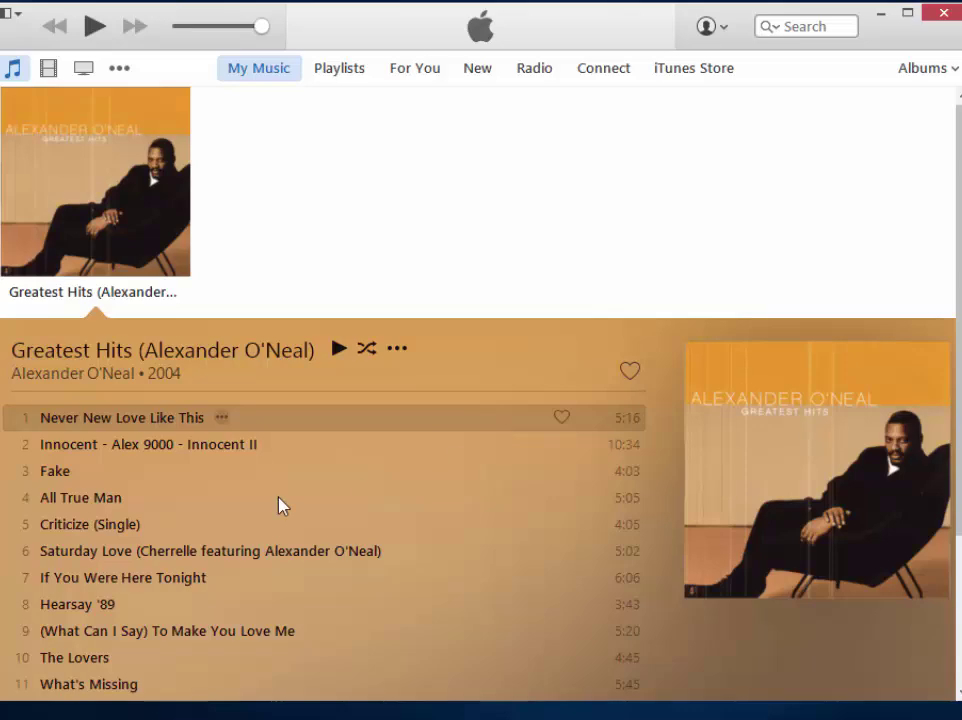
{"action": "scroll", "coordinate": [295, 470], "scroll_direction": "down", "scroll_amount": 3}
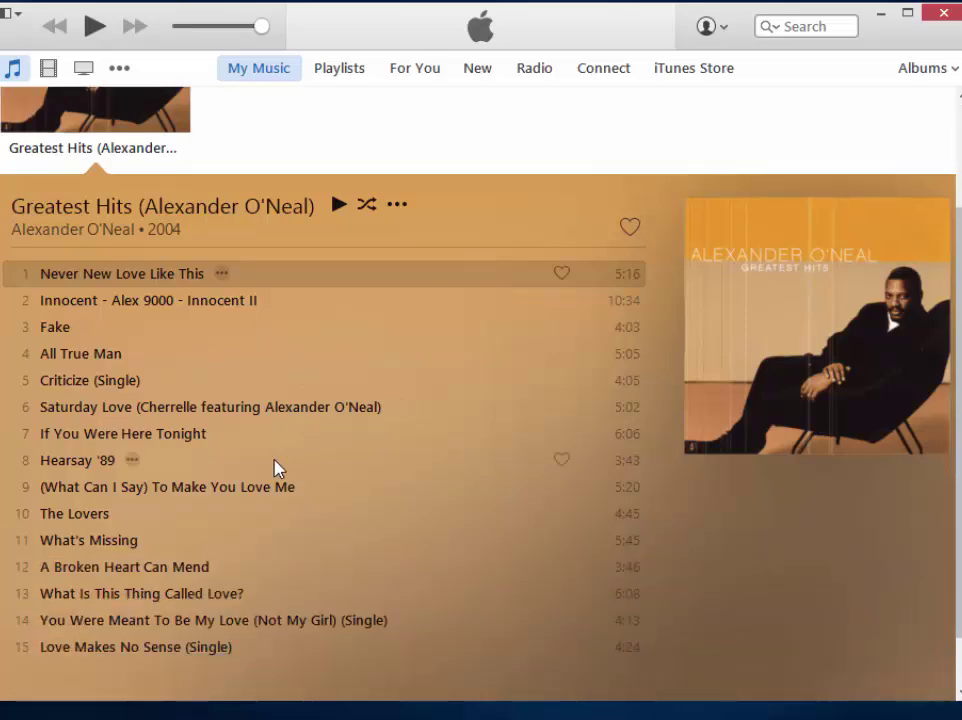
{"action": "scroll", "coordinate": [255, 527], "scroll_direction": "down", "scroll_amount": 1}
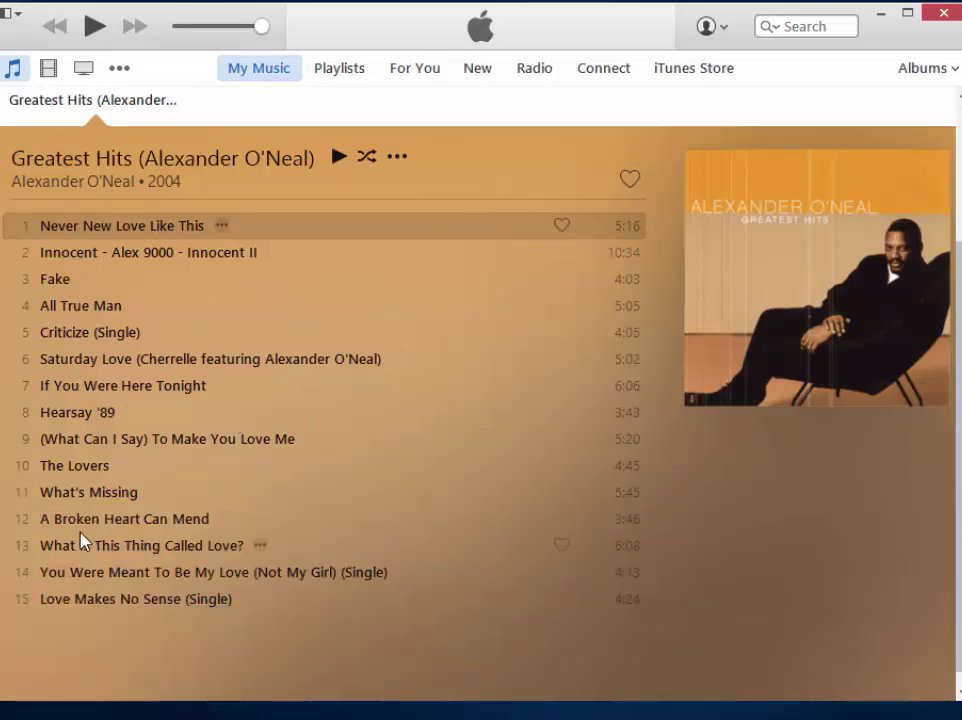
Show the file information of track 8, Hearsay '89, from the Greatest Hits album
{"action": "left_click", "coordinate": [84, 424]}
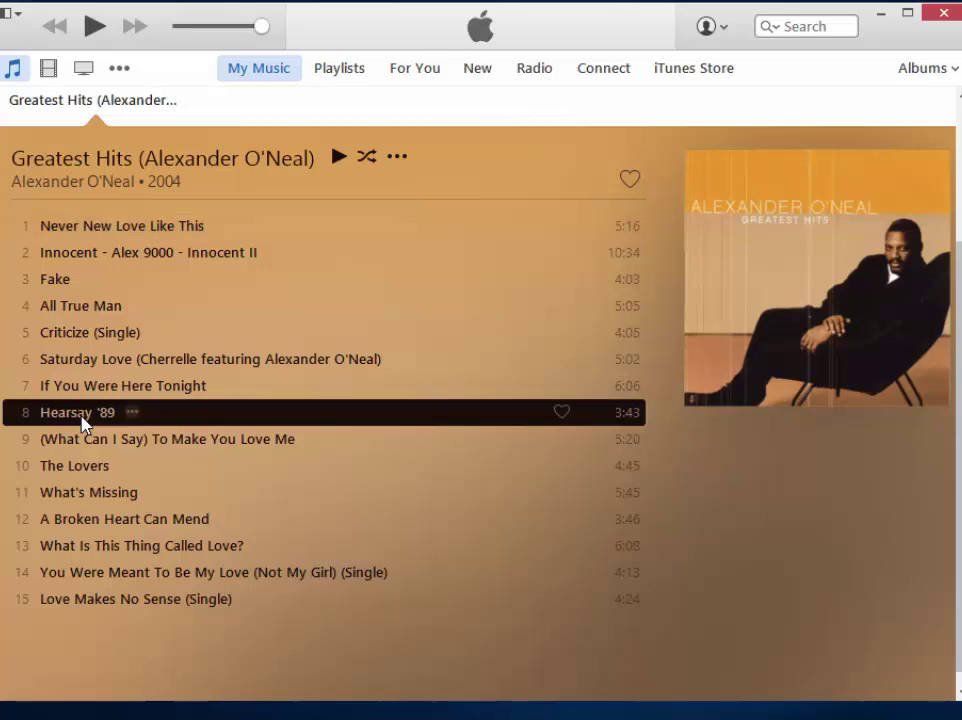
{"action": "right_click", "coordinate": [84, 424]}
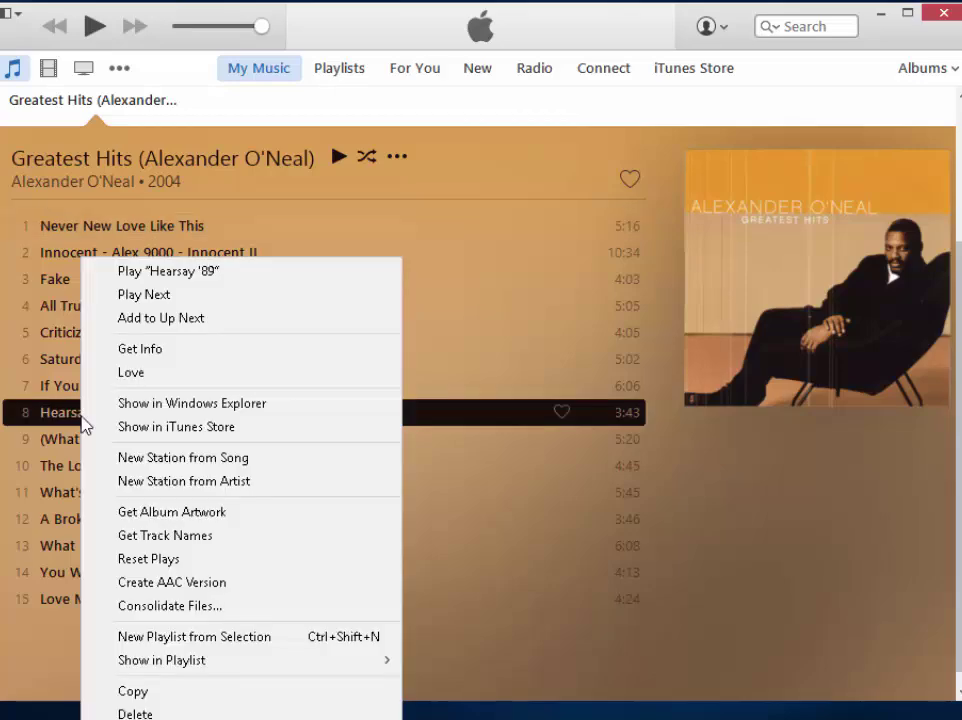
{"action": "left_click", "coordinate": [193, 350]}
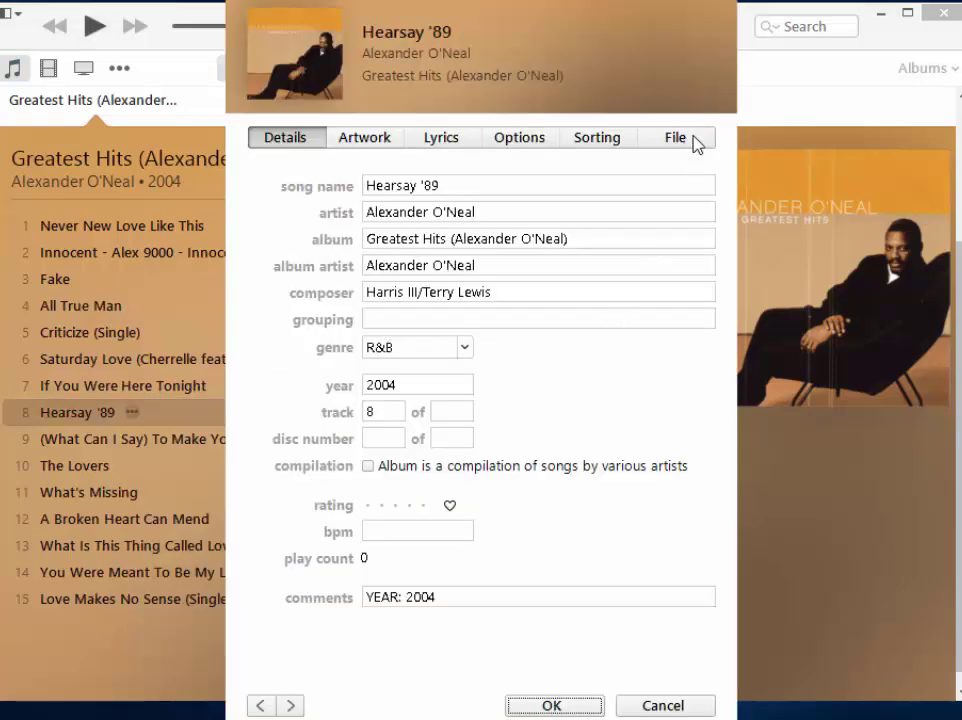
{"action": "left_click", "coordinate": [693, 140]}
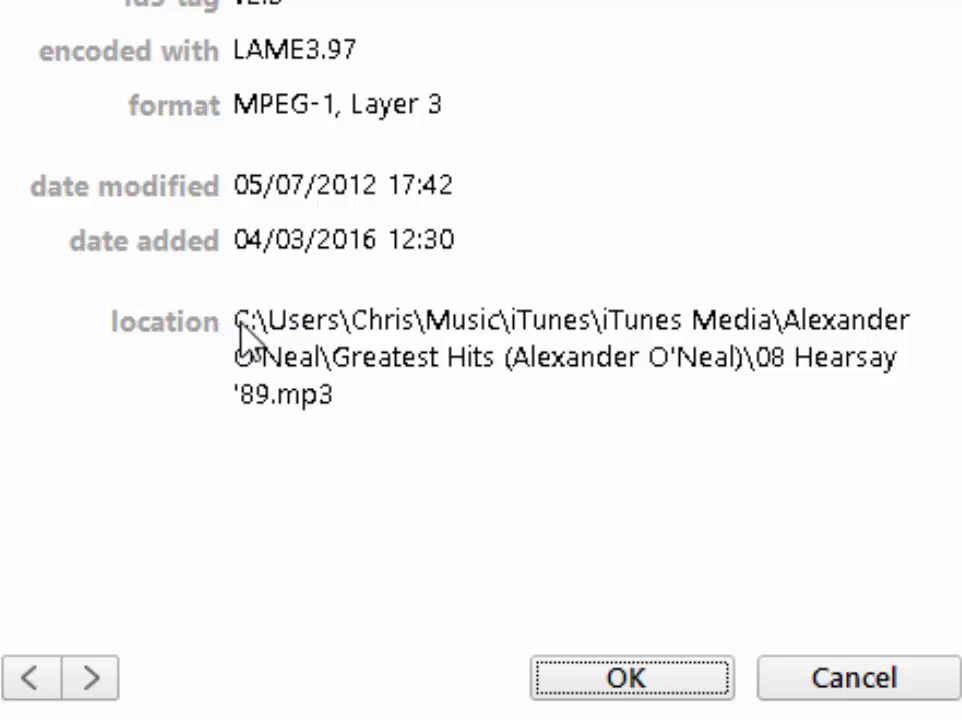
Copy the album folder part of the Hearsay '89 file location, without the file name, and close the song information
{"action": "left_click_drag", "start_coordinate": [236, 322], "coordinate": [251, 322]}
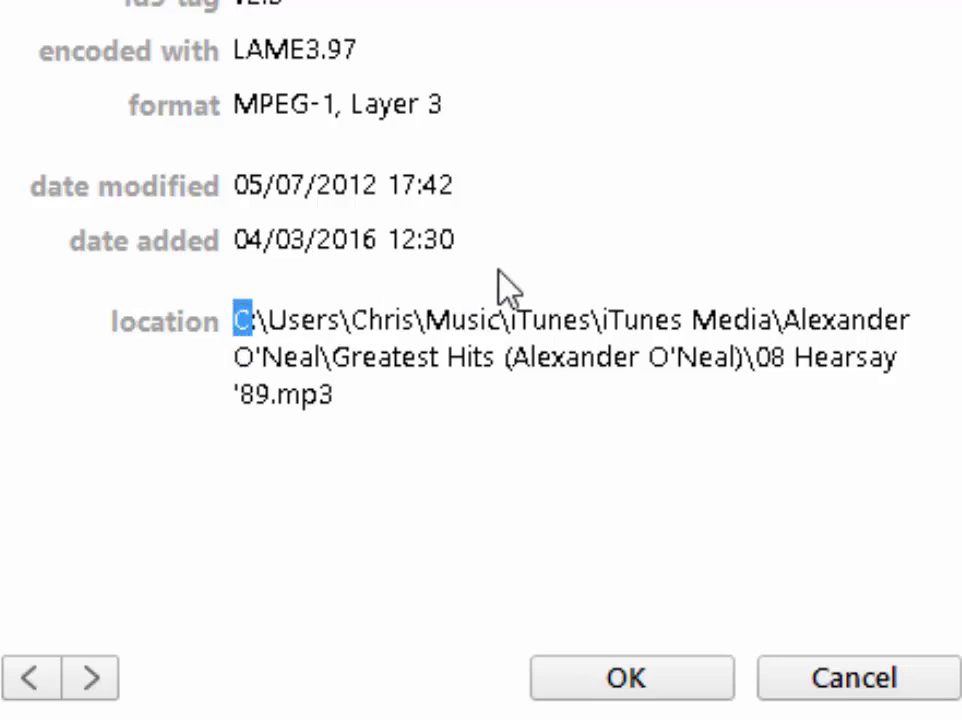
{"action": "left_click", "coordinate": [236, 322]}
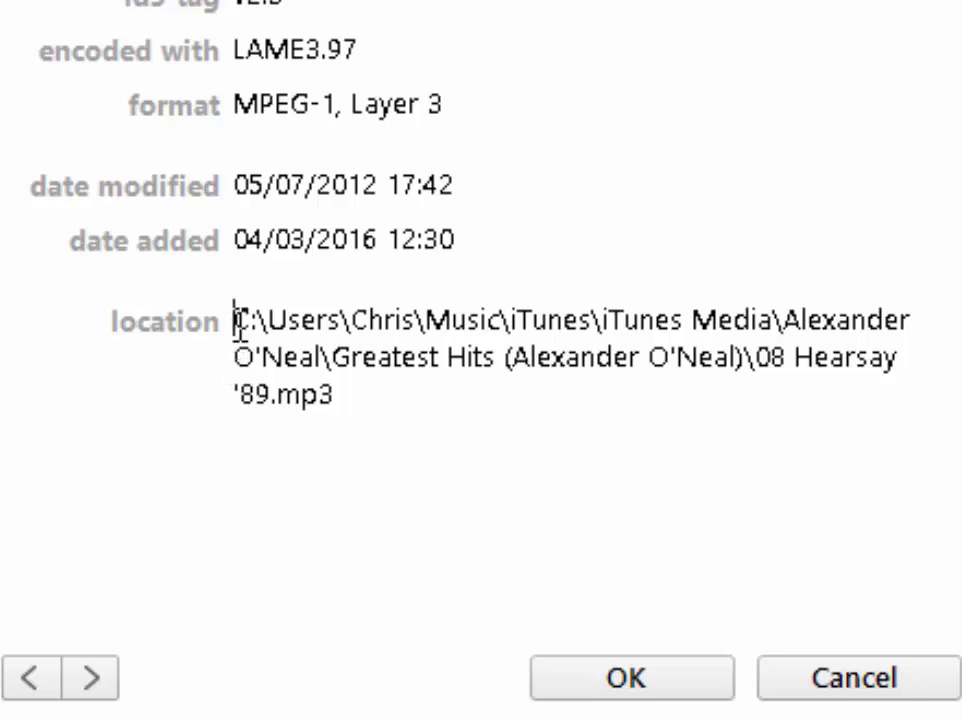
{"action": "left_click_drag", "start_coordinate": [236, 322], "coordinate": [747, 374]}
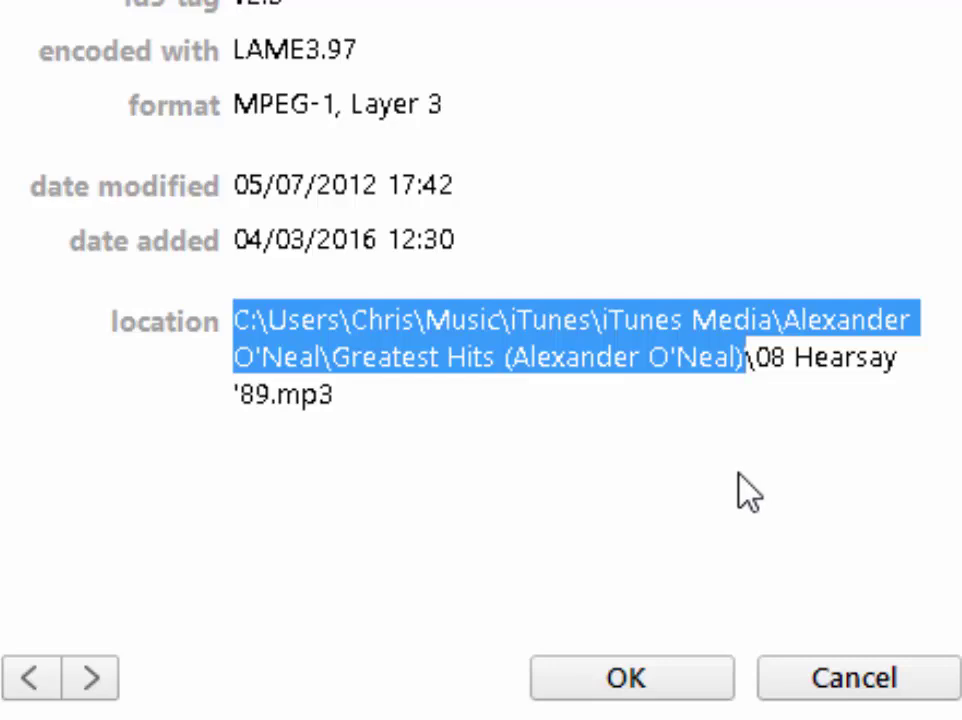
{"action": "right_click", "coordinate": [635, 322]}
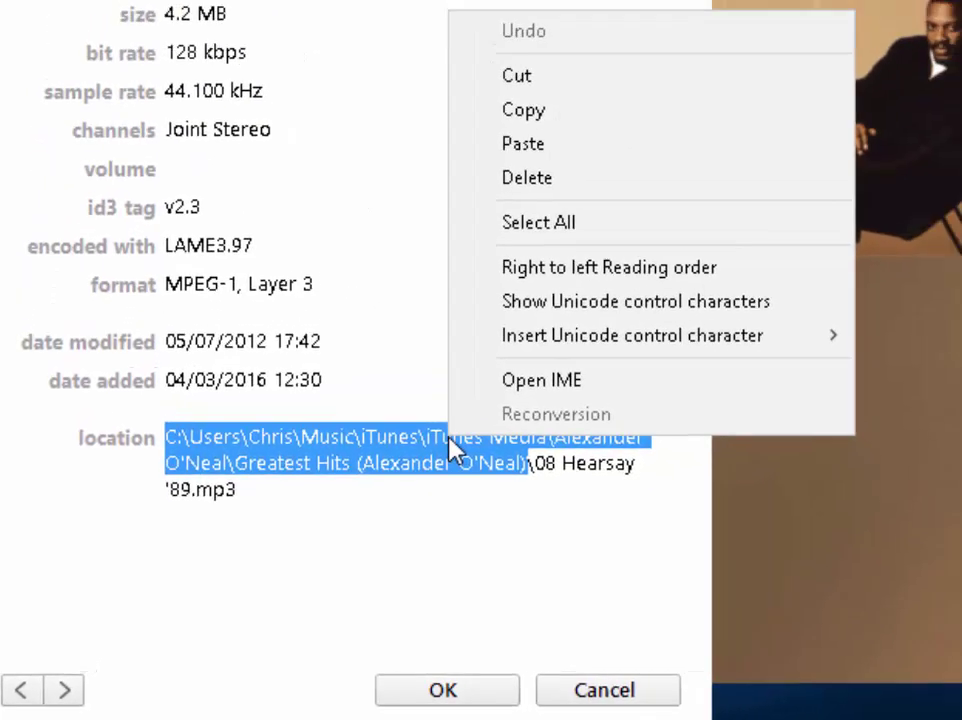
{"action": "left_click", "coordinate": [581, 118]}
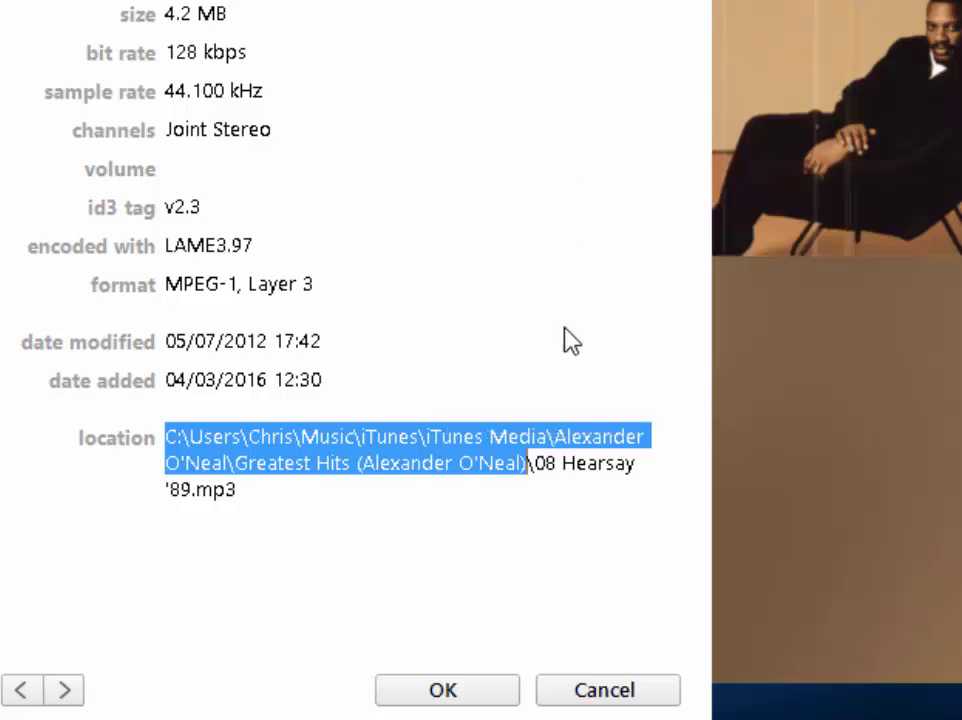
{"action": "left_click", "coordinate": [461, 694]}
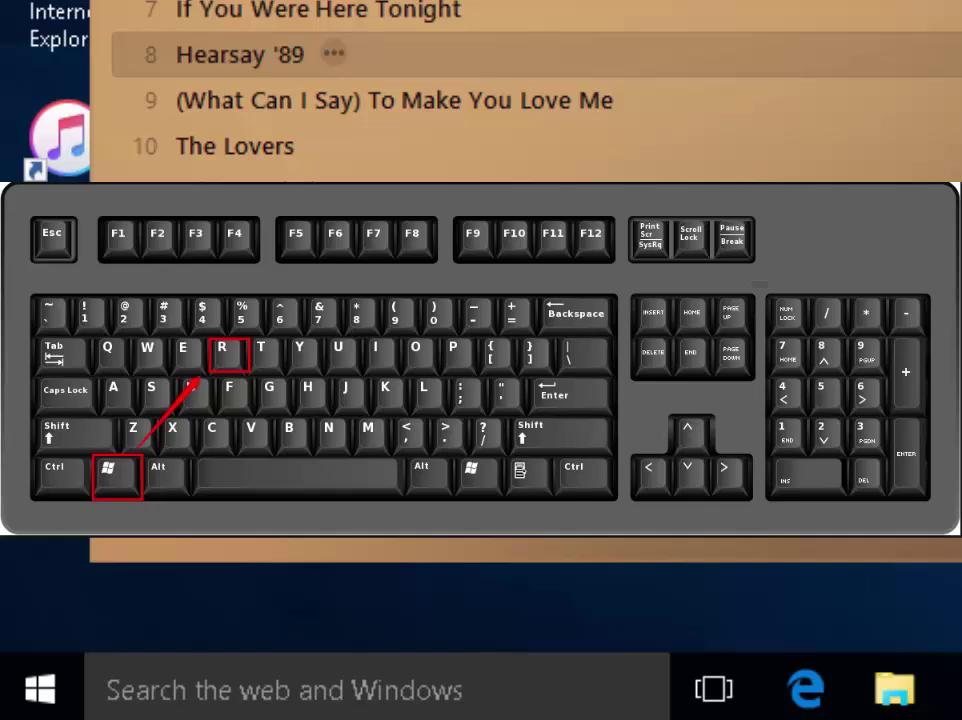
Open the Greatest Hits album folder through the Run dialog, replacing its previous entry with the copied path
{"action": "key", "text": "super+r"}
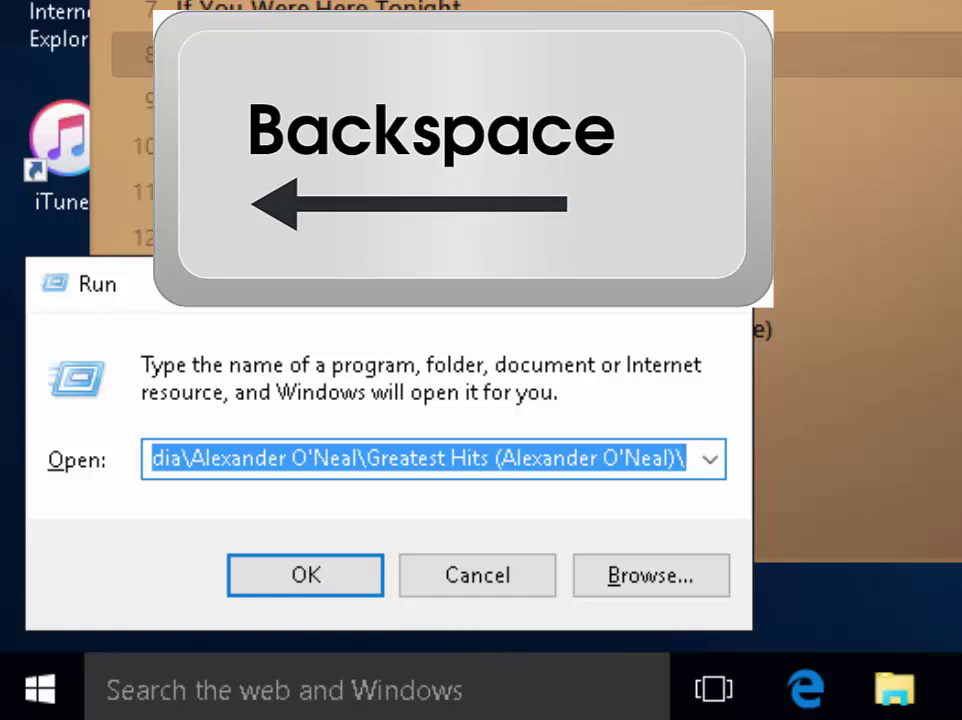
{"action": "key", "text": "BackSpace"}
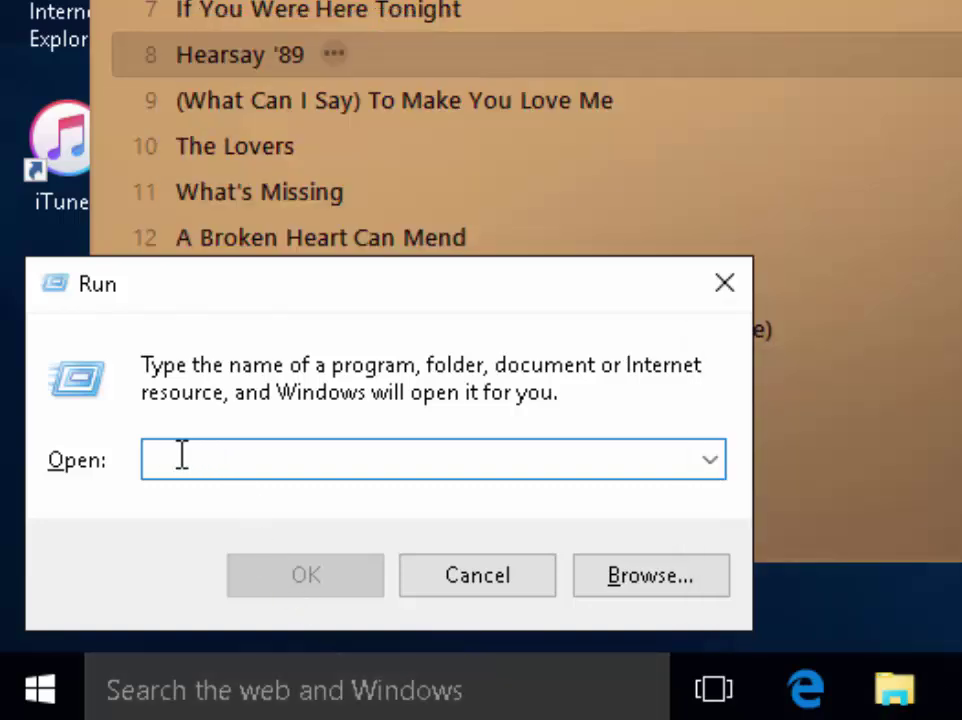
{"action": "right_click", "coordinate": [180, 461]}
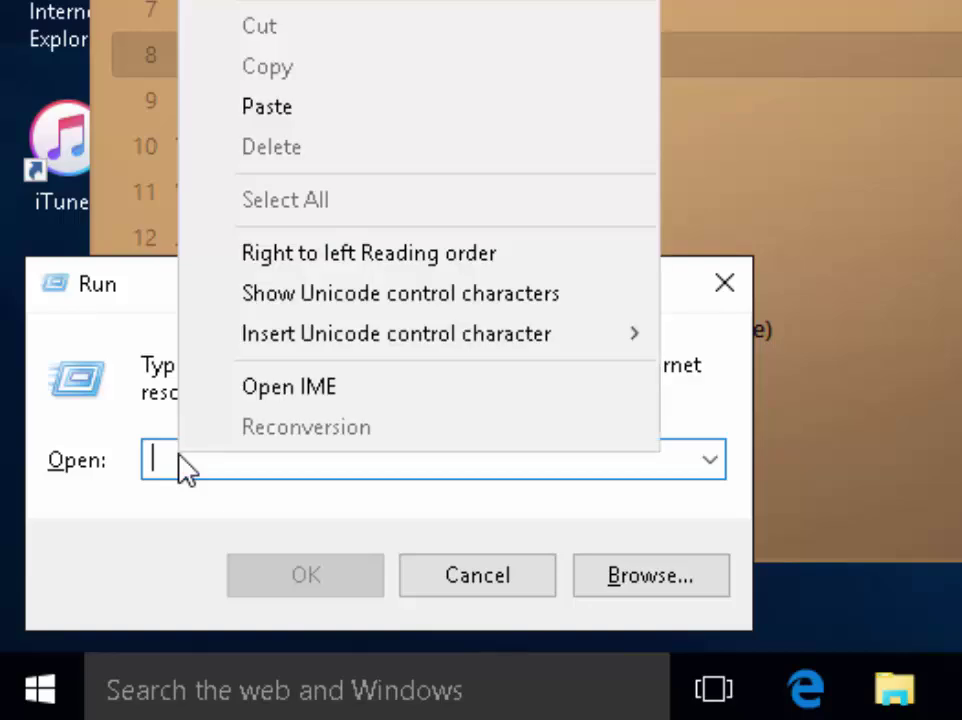
{"action": "left_click", "coordinate": [369, 114]}
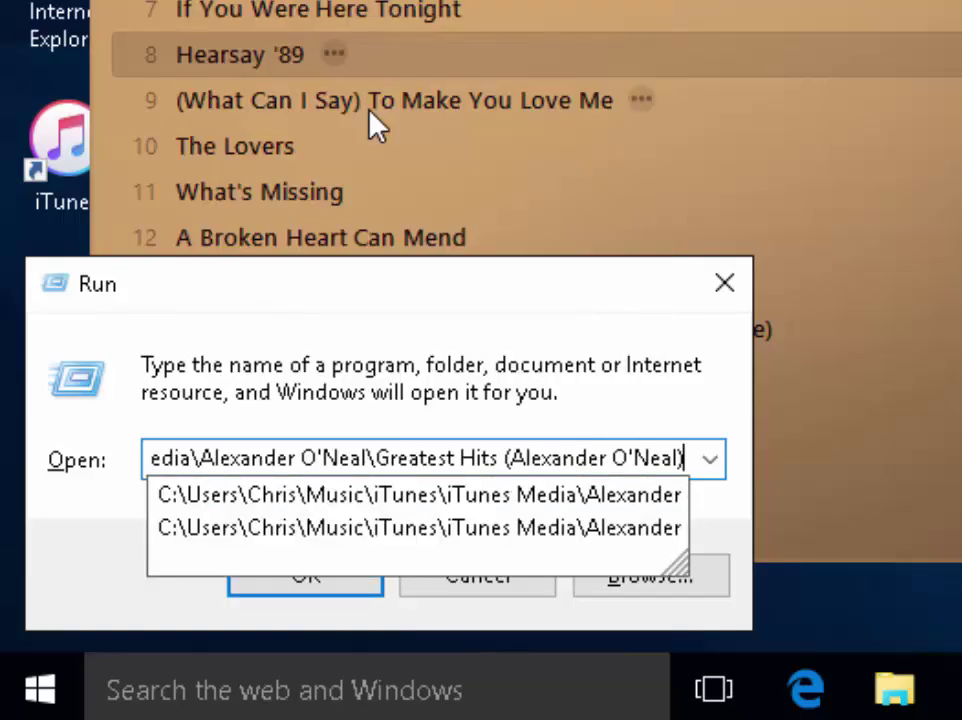
{"action": "left_click", "coordinate": [315, 590]}
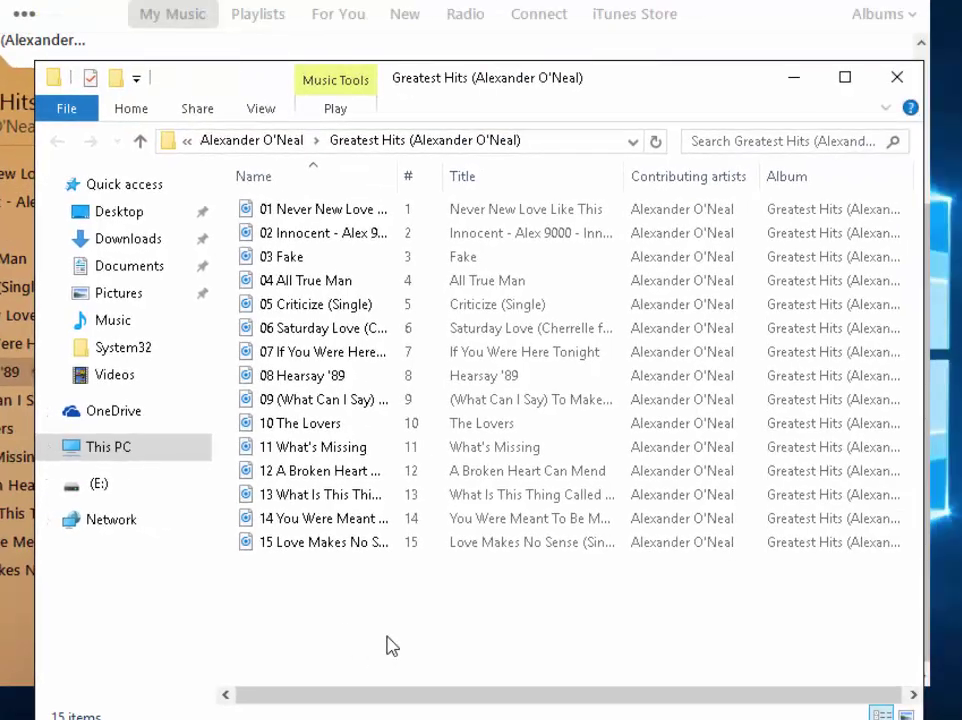
{"action": "right_click", "coordinate": [300, 381]}
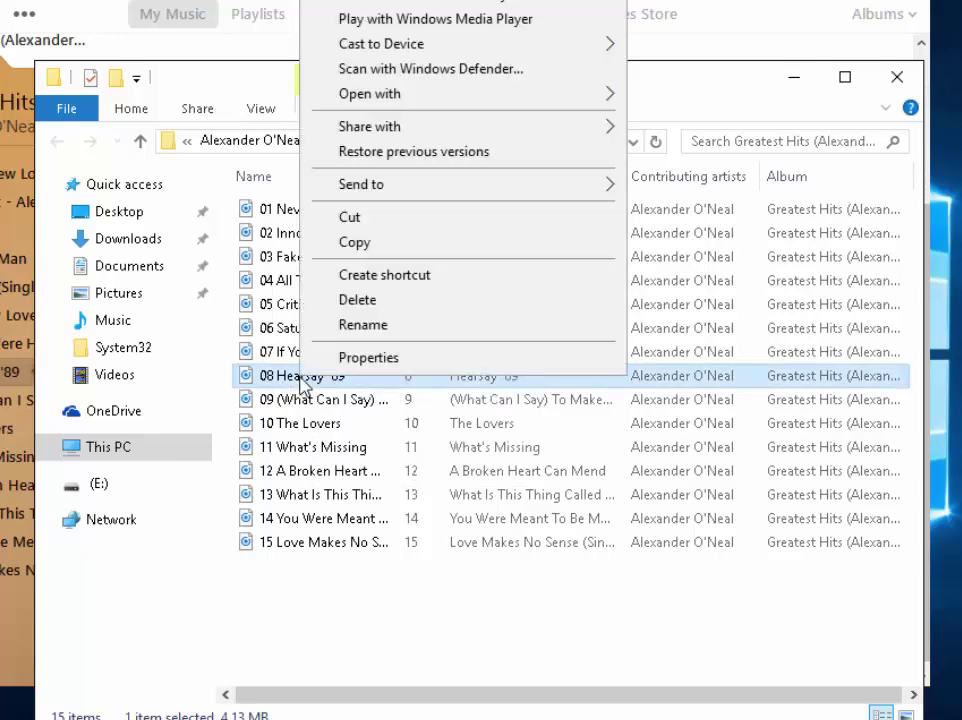
{"action": "key", "text": "m"}
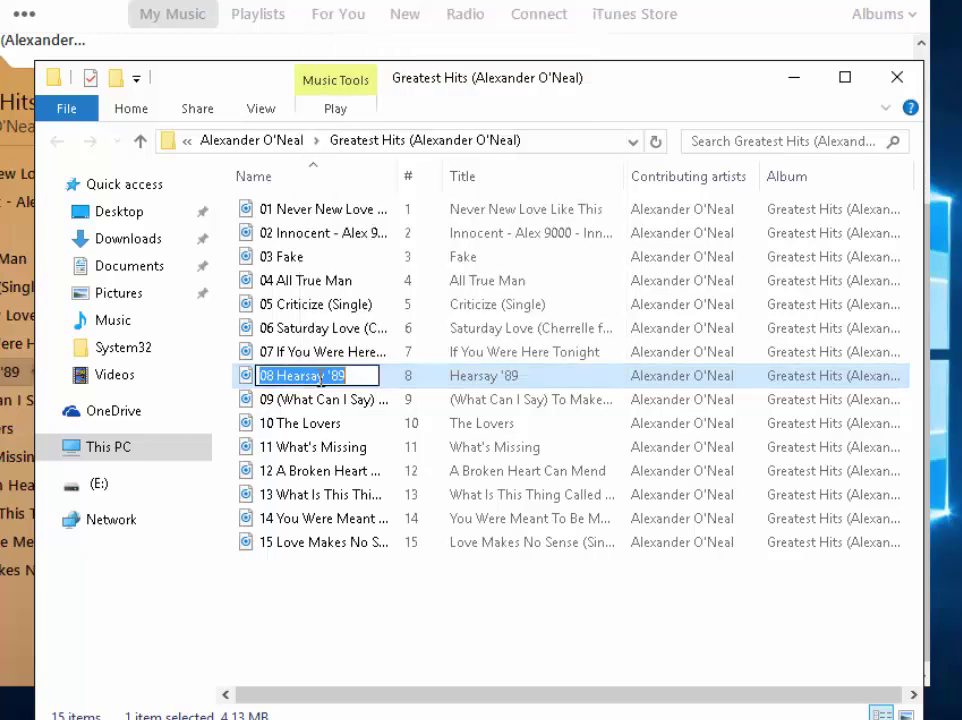
{"action": "key", "text": "Escape"}
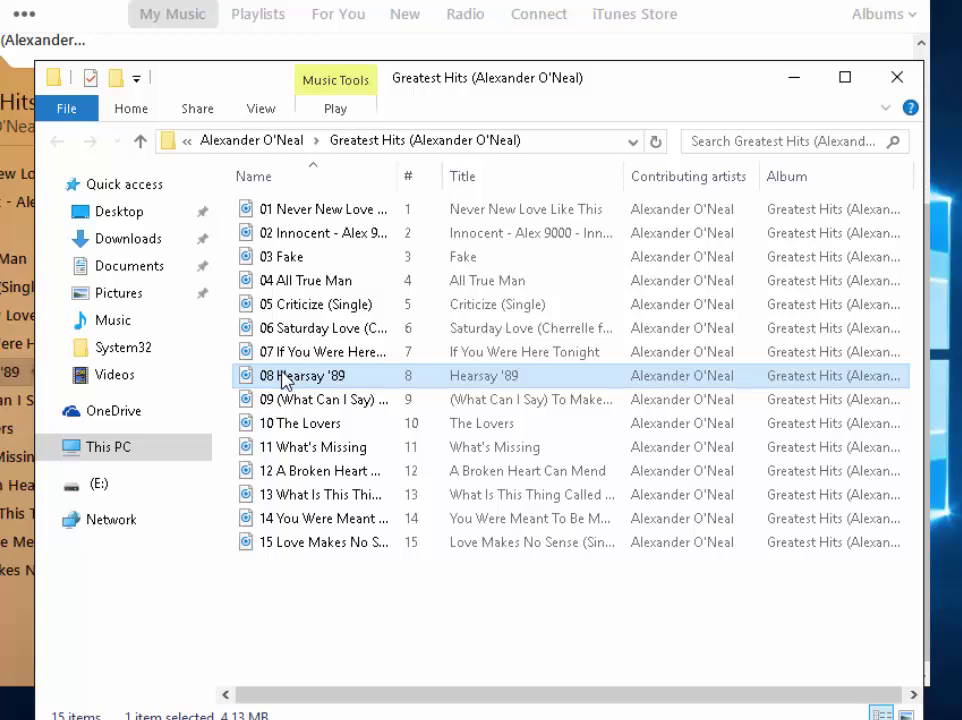
Send the track 08 Hearsay '89 to the E: drive, agreeing to copy it without its properties
{"action": "right_click", "coordinate": [285, 380]}
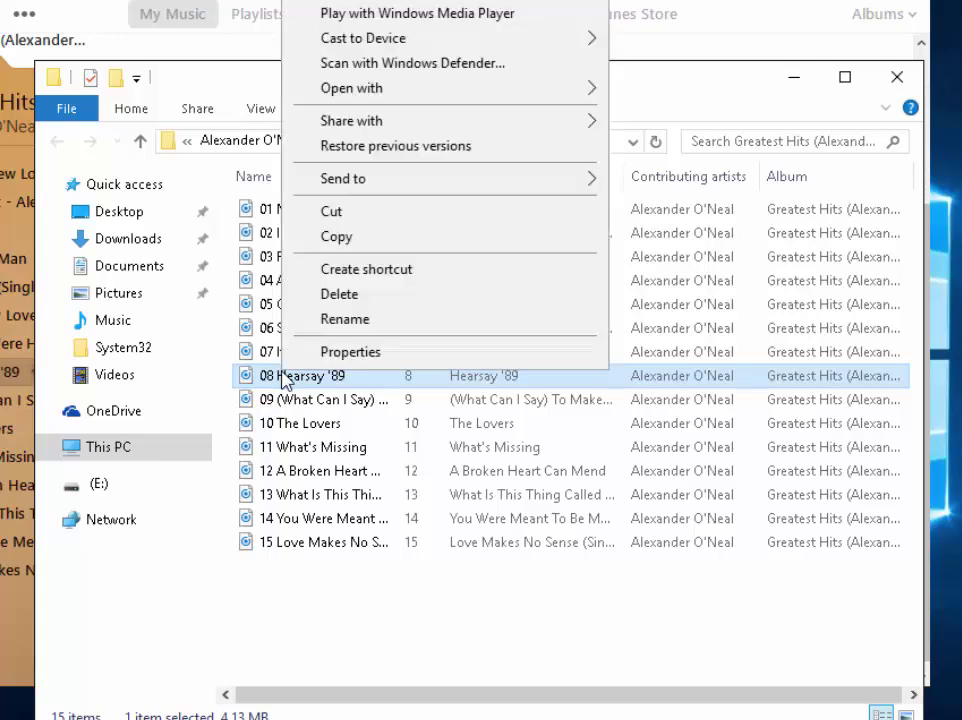
{"action": "mouse_move", "coordinate": [408, 189]}
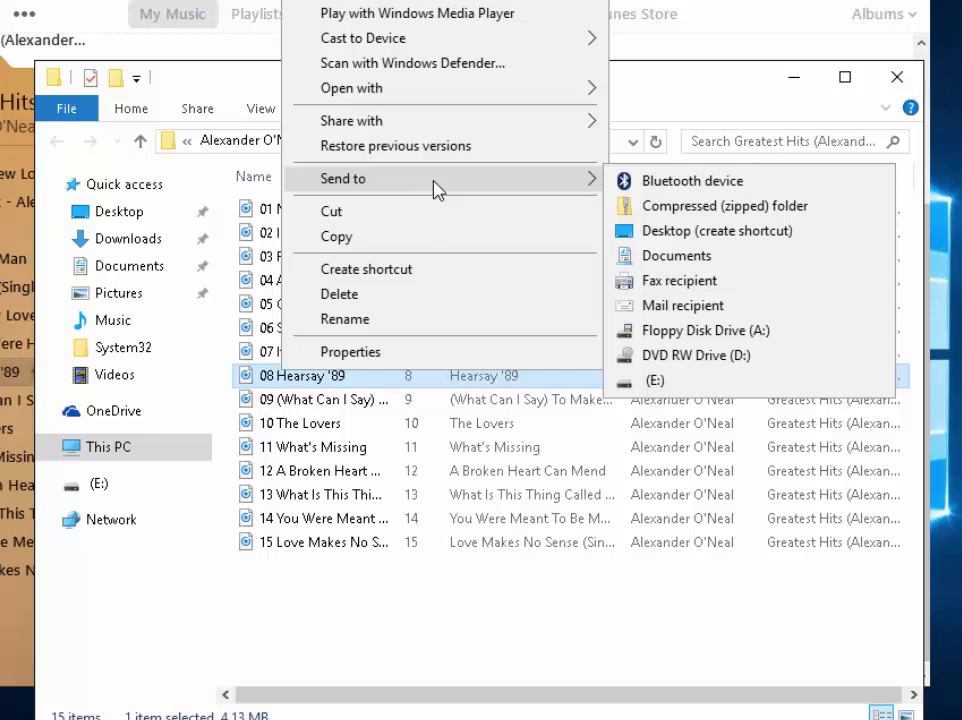
{"action": "left_click", "coordinate": [687, 382]}
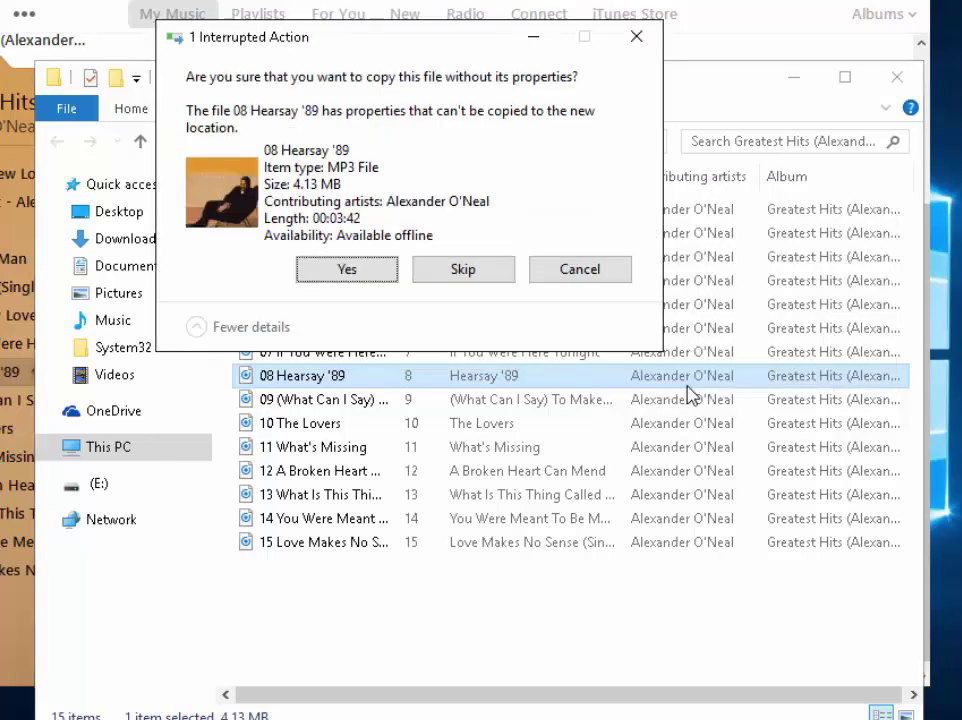
{"action": "left_click", "coordinate": [347, 270]}
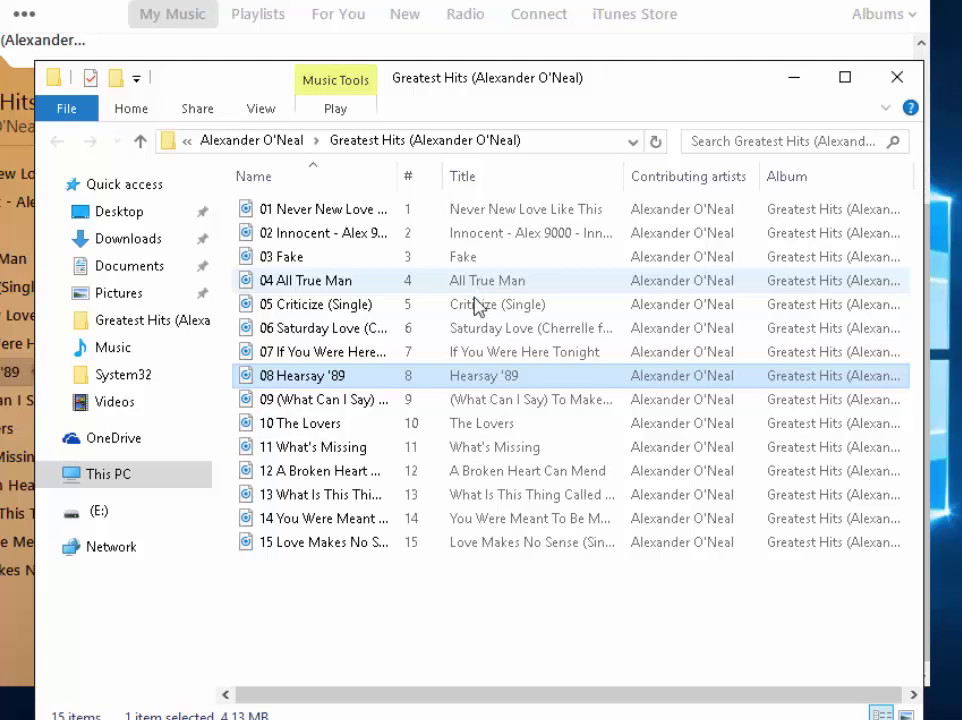
Close the album folder and iTunes, and open the E: drive in File Explorer
{"action": "left_click", "coordinate": [897, 80]}
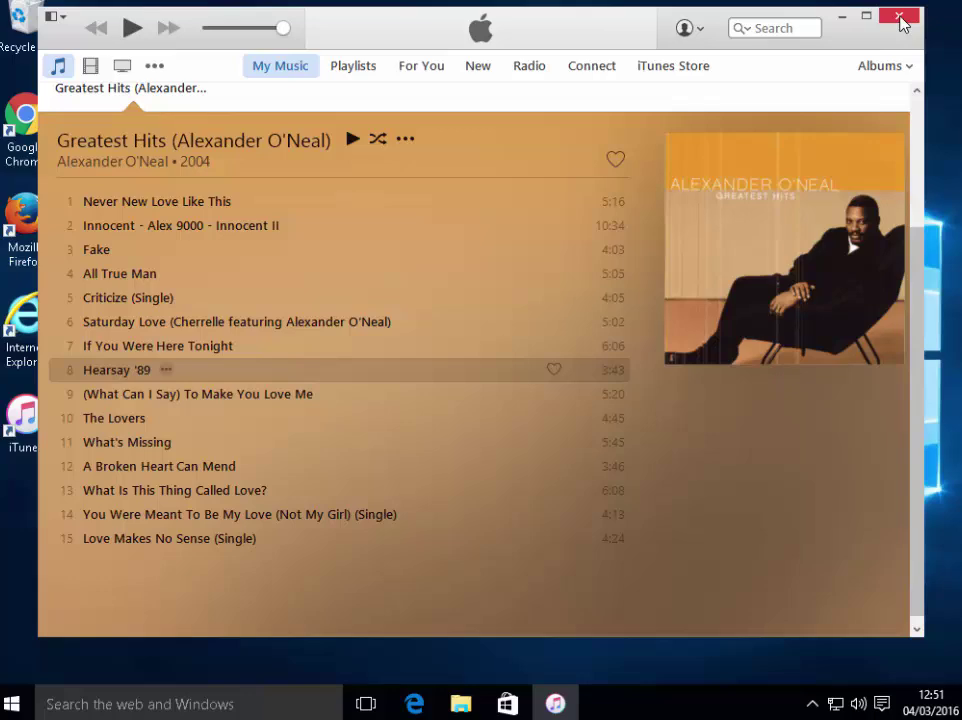
{"action": "left_click", "coordinate": [900, 20]}
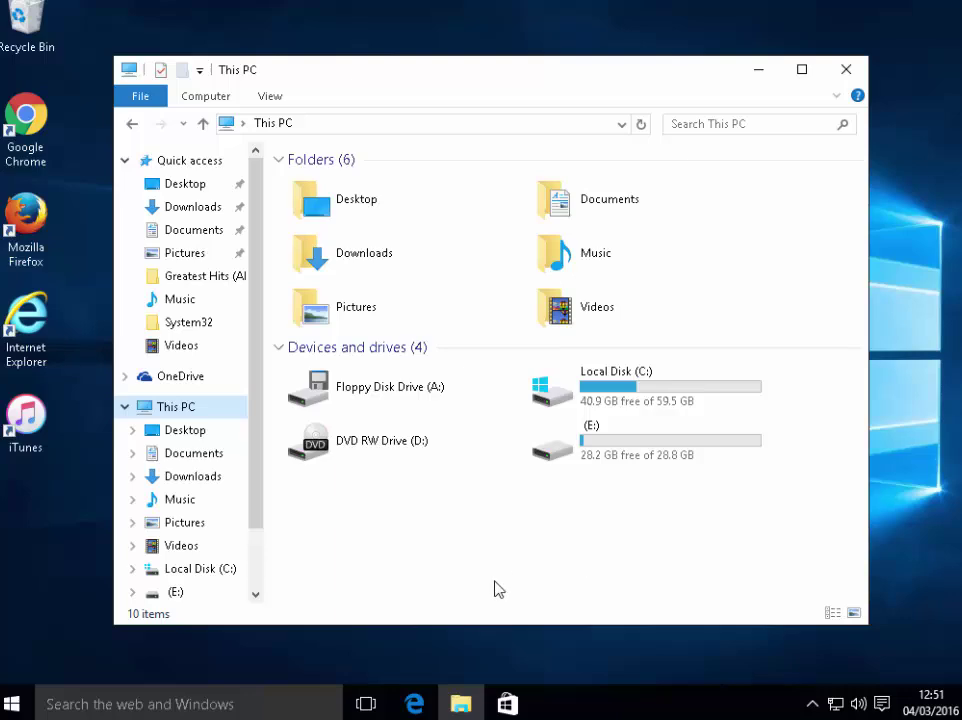
{"action": "mouse_move", "coordinate": [463, 710]}
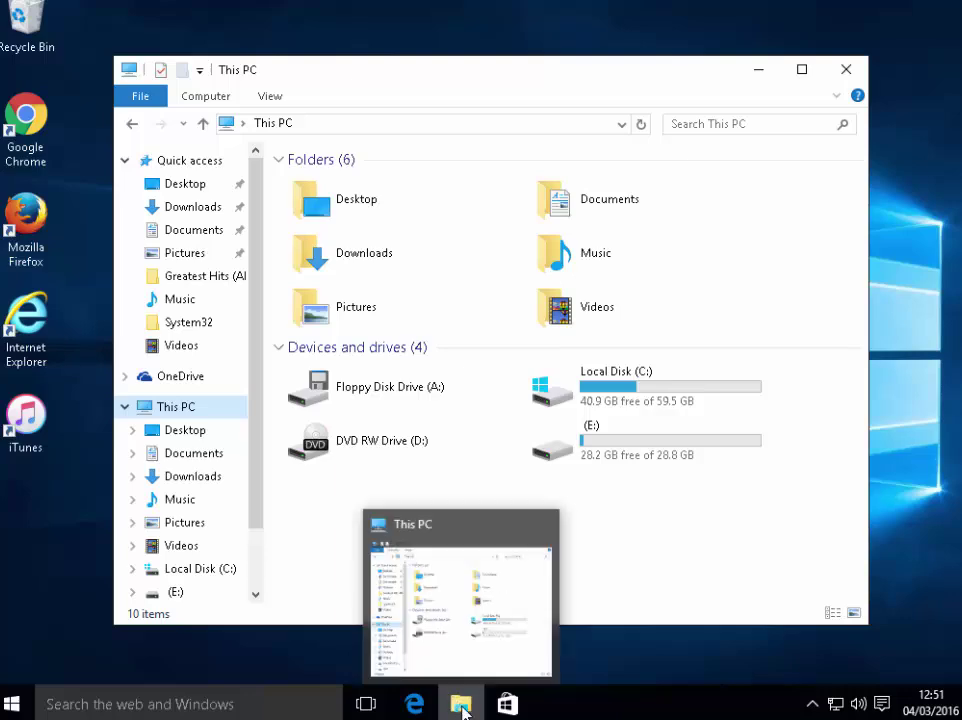
{"action": "left_click", "coordinate": [461, 706]}
{"action": "left_click", "coordinate": [461, 706]}
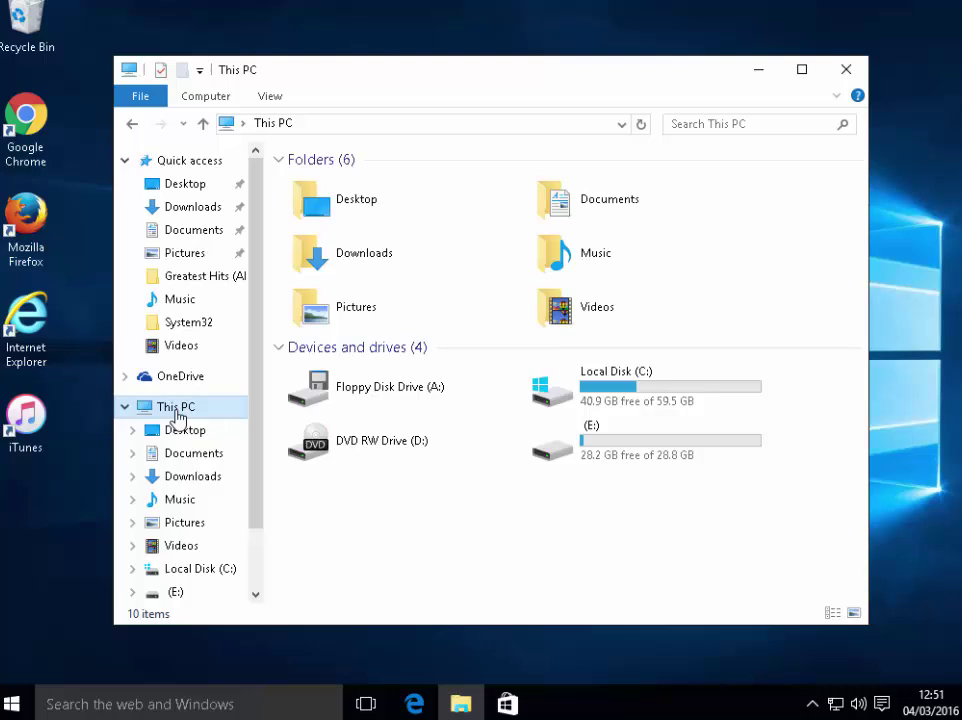
{"action": "double_click", "coordinate": [618, 444]}
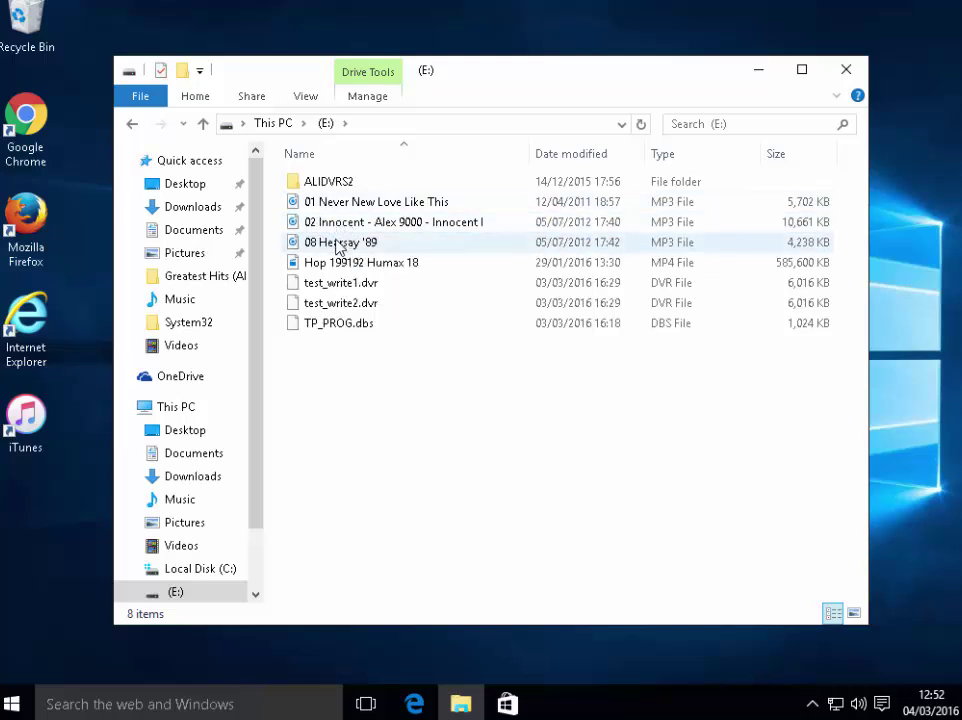
Create a new folder named Music on the E: drive
{"action": "right_click", "coordinate": [374, 400]}
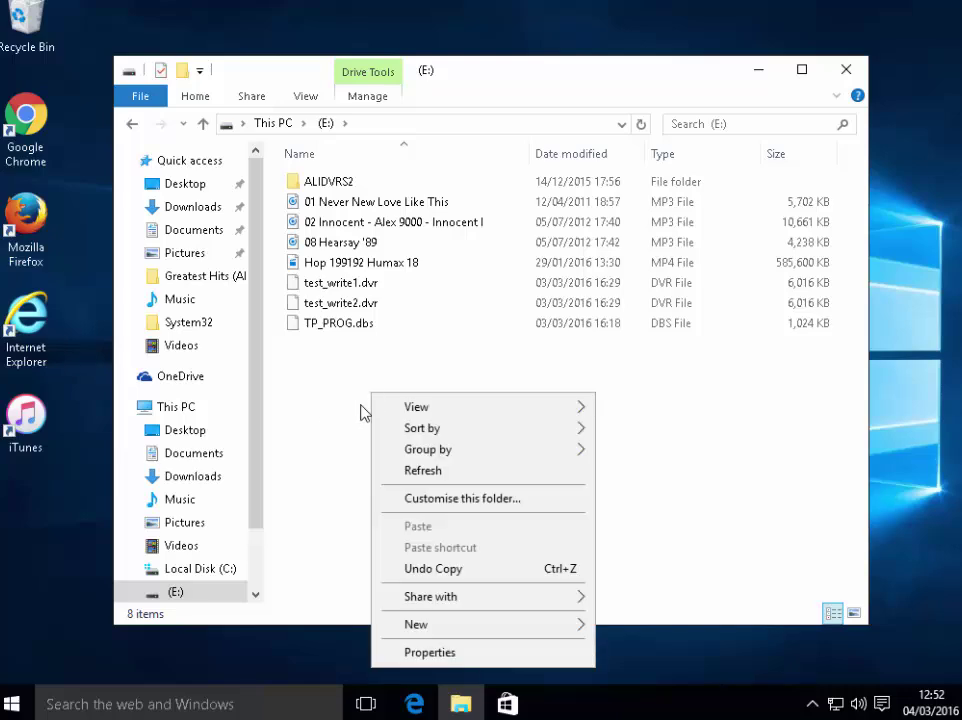
{"action": "mouse_move", "coordinate": [417, 635]}
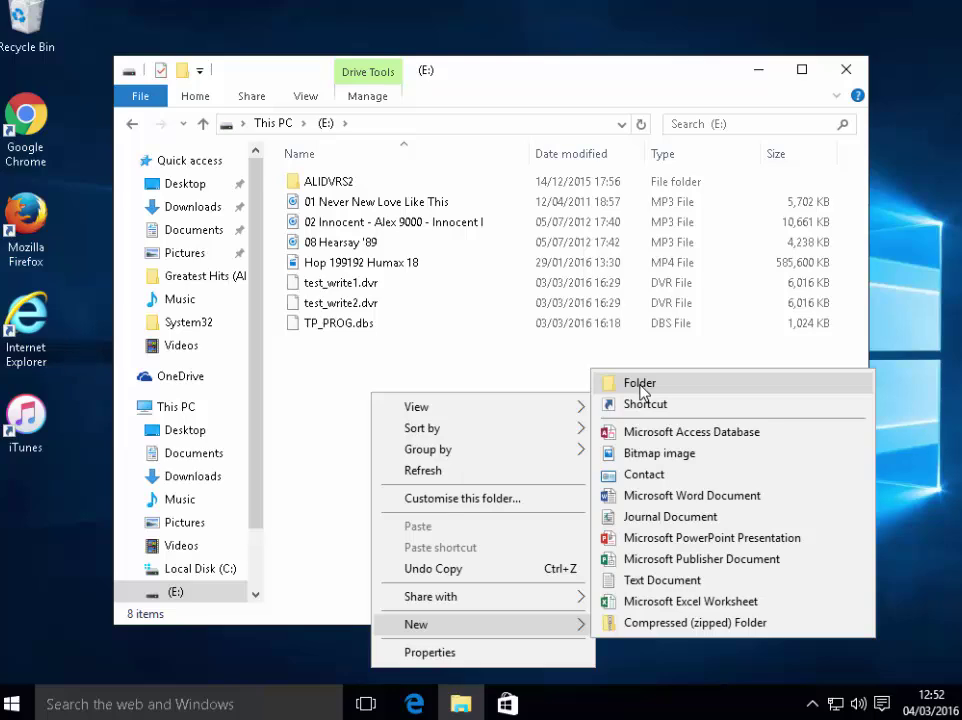
{"action": "left_click", "coordinate": [640, 386]}
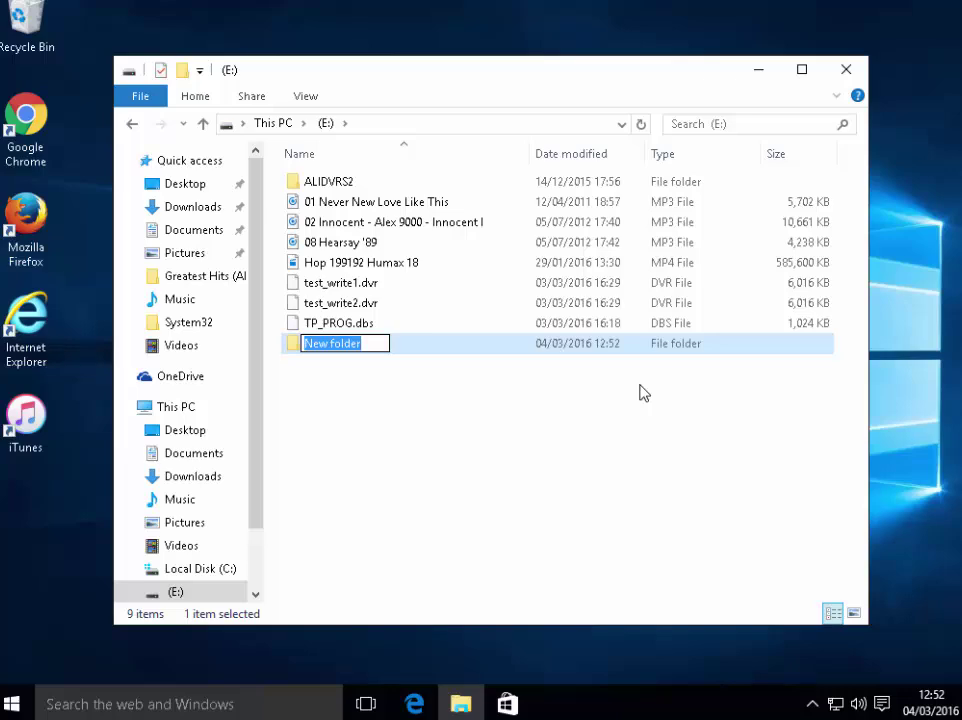
{"action": "type", "text": "Mus"}
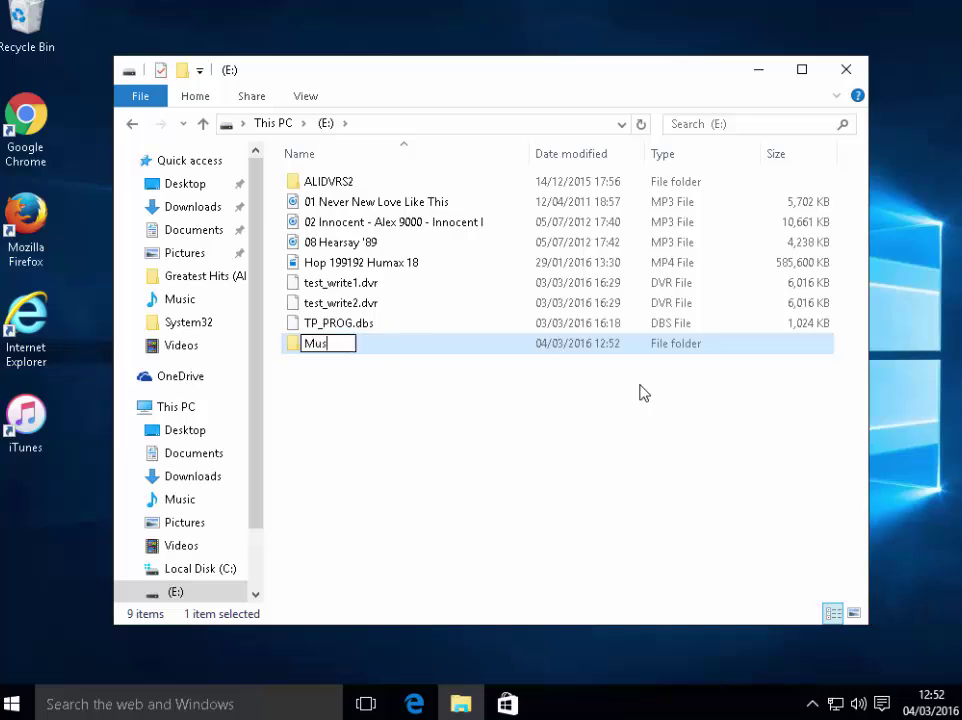
{"action": "type", "text": "ic"}
{"action": "key", "text": "Return"}
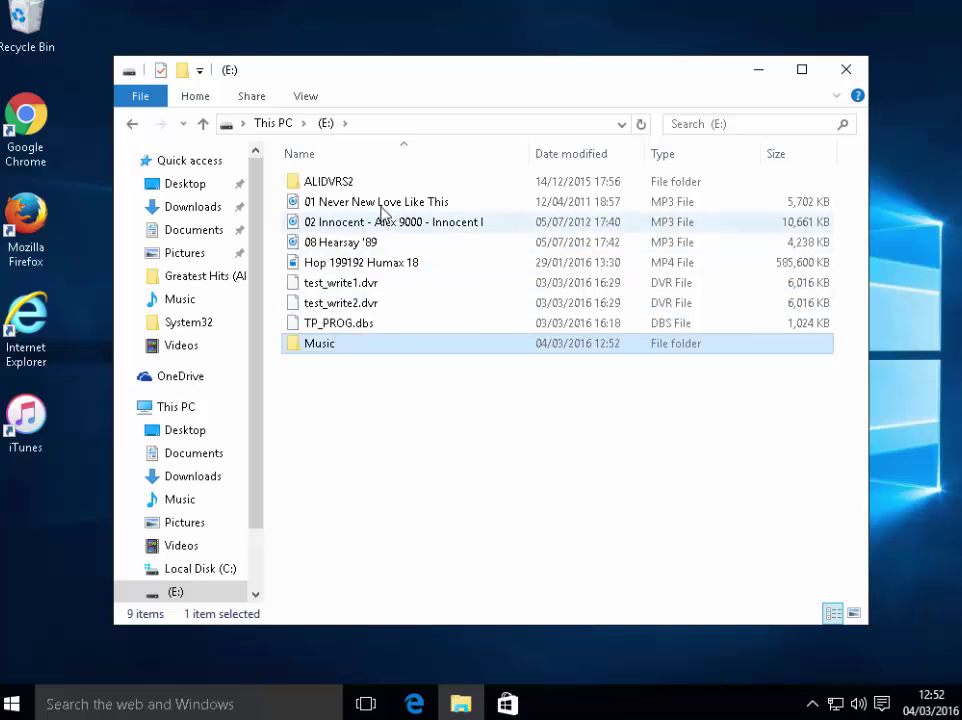
Move the tracks 01 Never New Love Like This and 02 Innocent into the Music folder on the E: drive
{"action": "left_click_drag", "start_coordinate": [360, 204], "coordinate": [392, 353]}
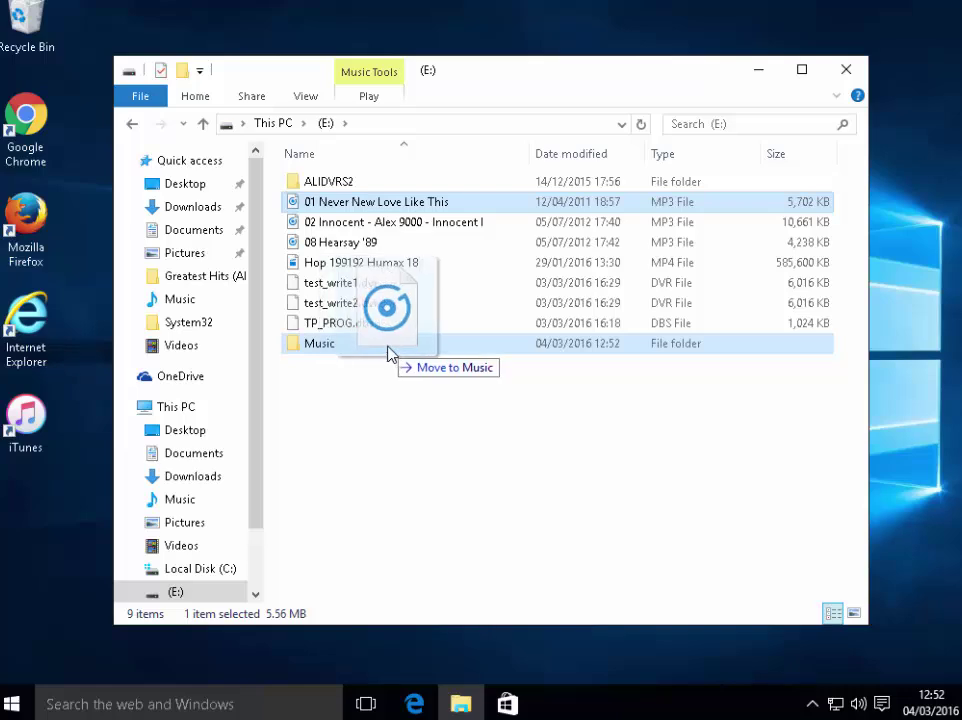
{"action": "left_click_drag", "start_coordinate": [390, 353], "coordinate": [390, 353]}
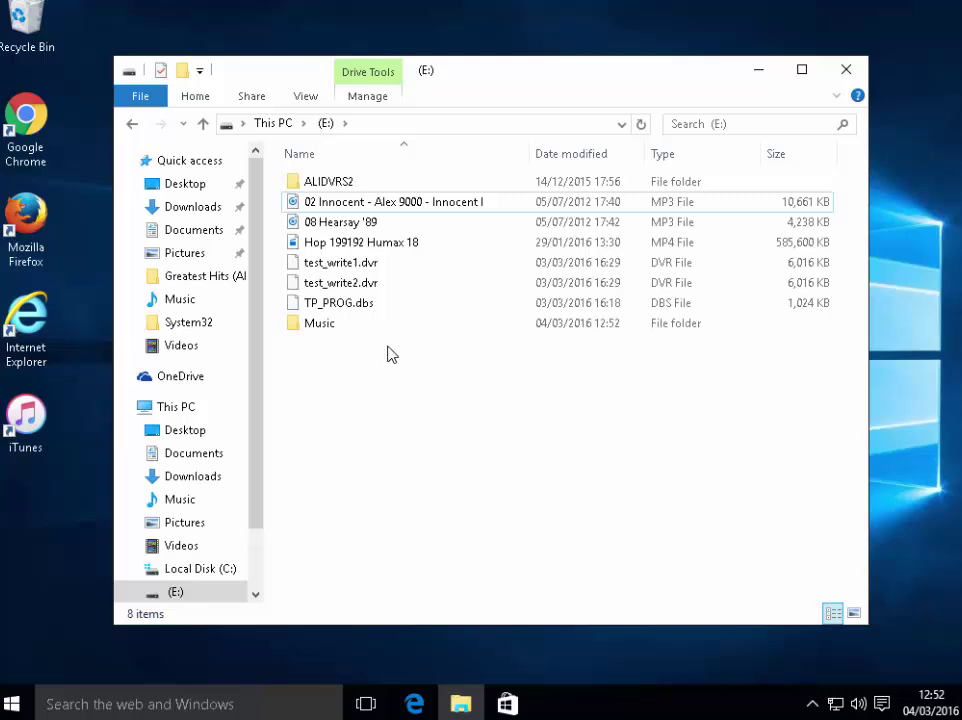
{"action": "left_click", "coordinate": [372, 205]}
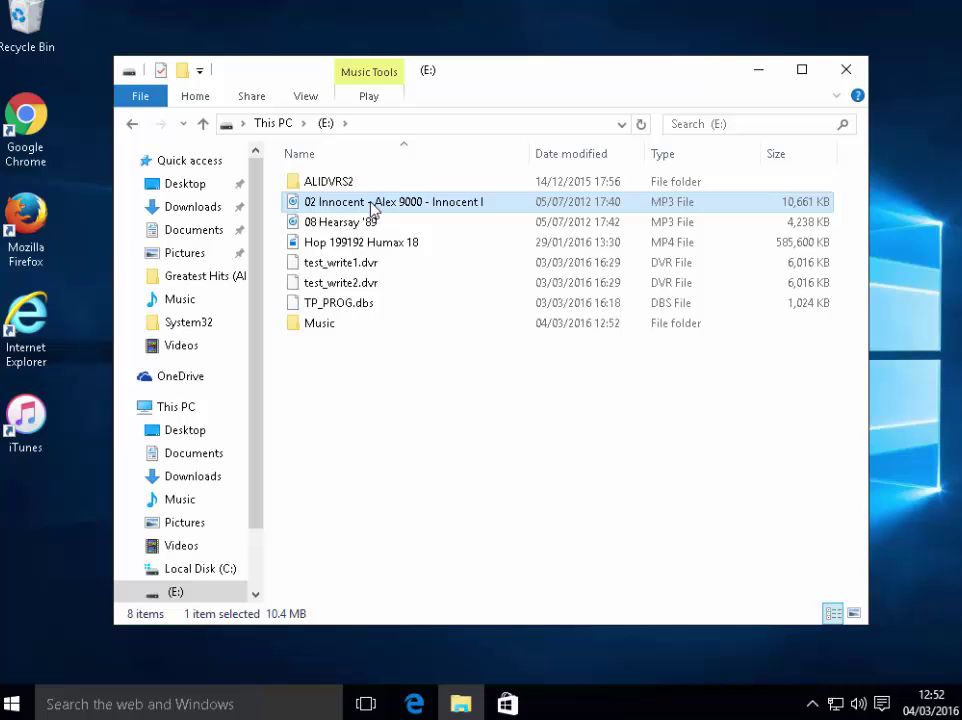
{"action": "left_click_drag", "start_coordinate": [372, 205], "coordinate": [355, 330]}
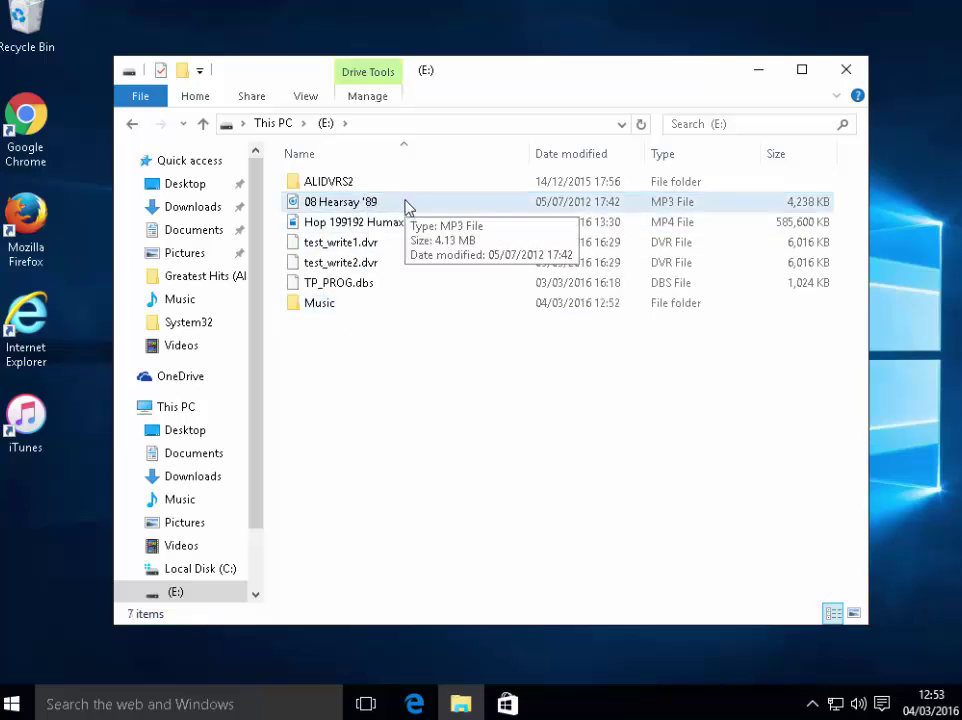
{"action": "left_click_drag", "start_coordinate": [407, 205], "coordinate": [399, 251]}
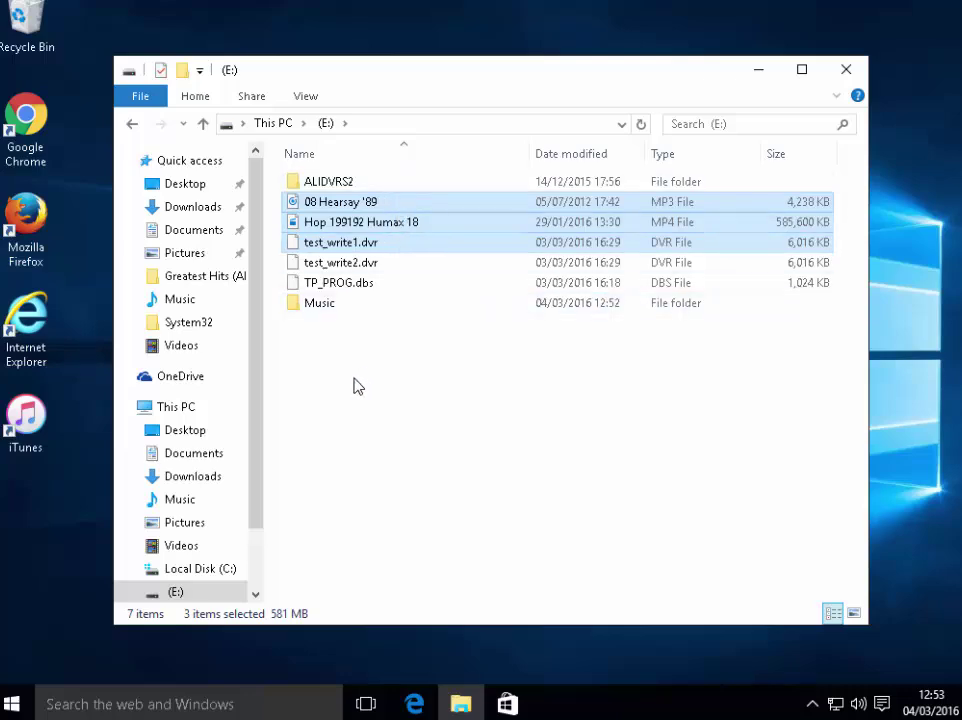
{"action": "left_click", "coordinate": [402, 425]}
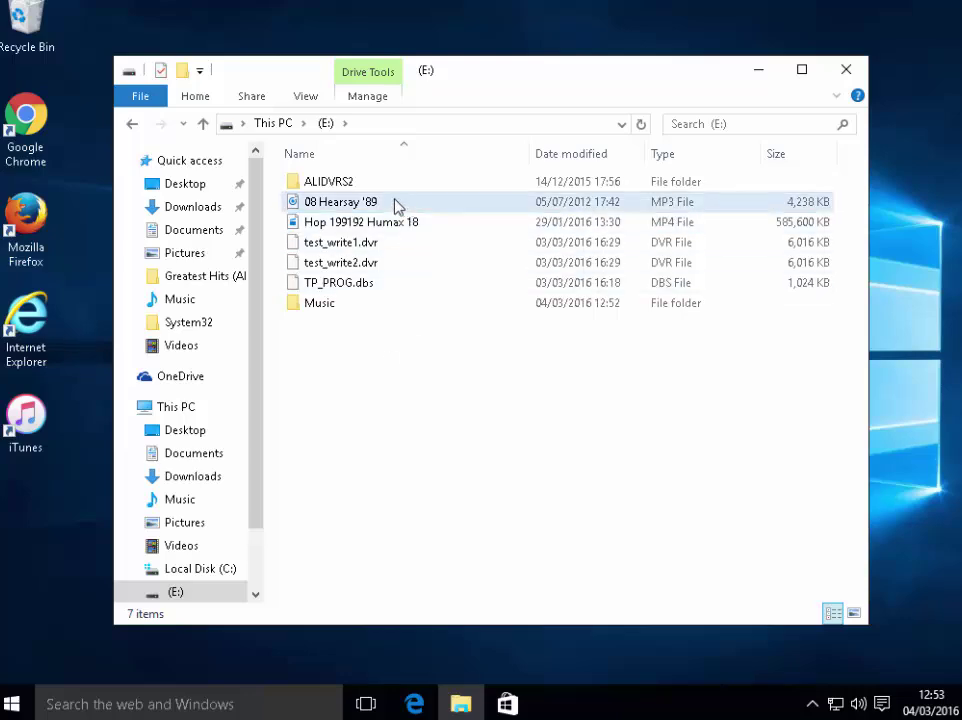
{"action": "left_click_drag", "start_coordinate": [396, 204], "coordinate": [397, 282]}
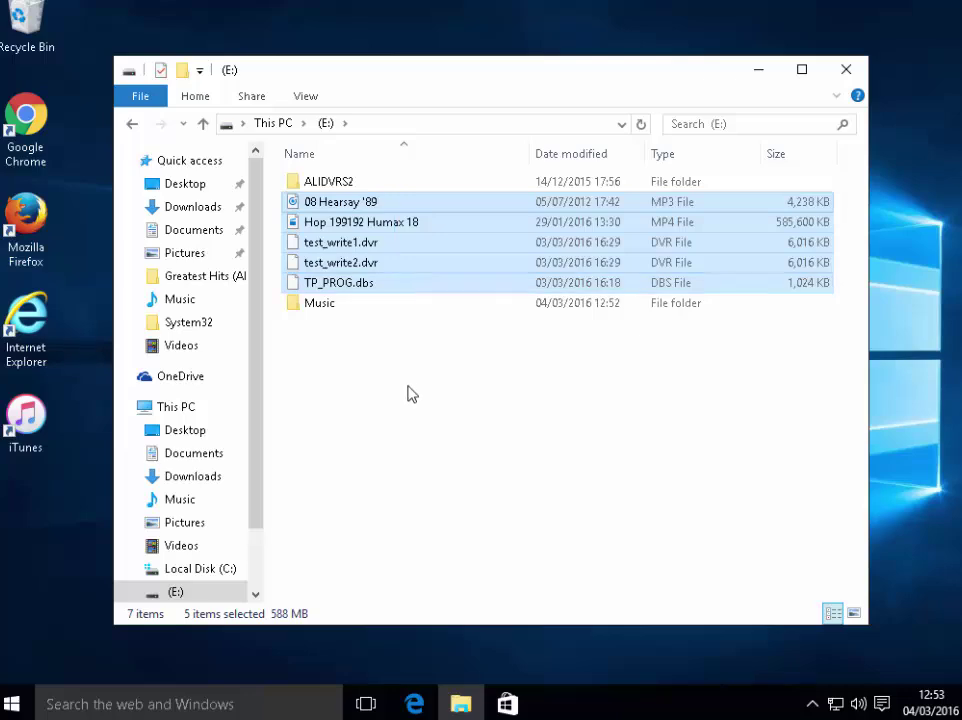
{"action": "left_click", "coordinate": [404, 397]}
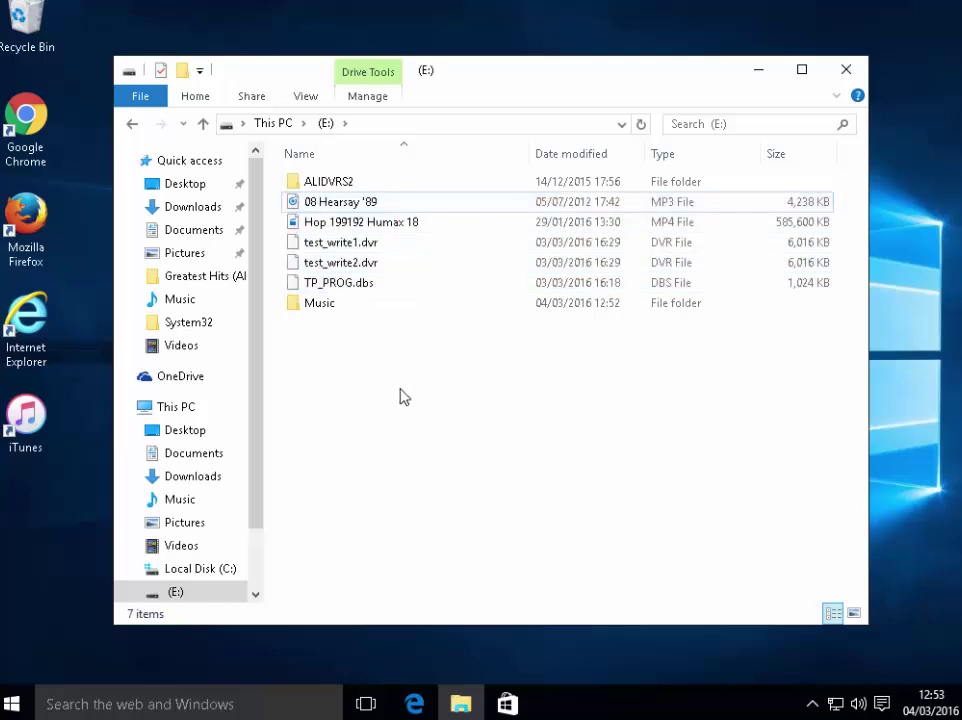
Move the track 08 Hearsay '89 into the Music folder and open that folder
{"action": "left_click", "coordinate": [425, 202]}
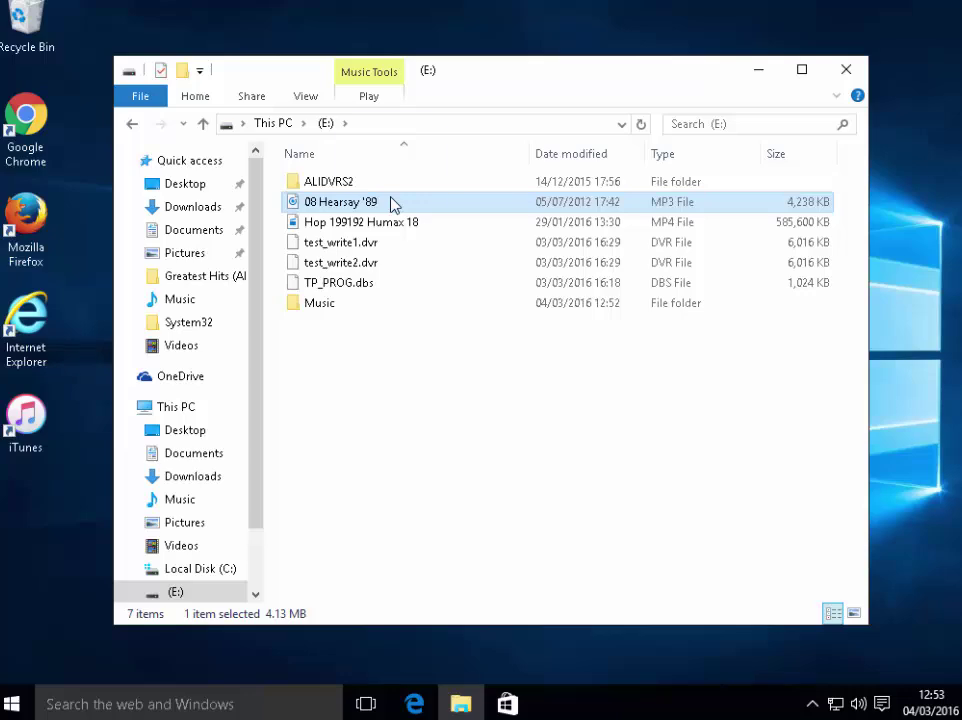
{"action": "left_click_drag", "start_coordinate": [392, 203], "coordinate": [356, 314]}
{"action": "key", "text": "Delete"}
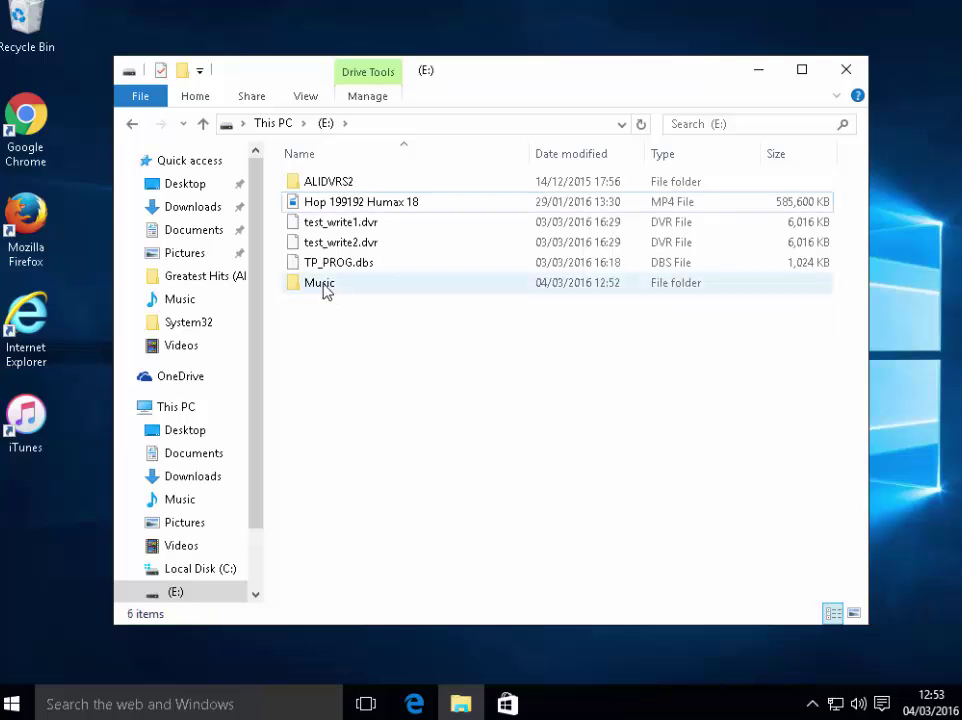
{"action": "double_click", "coordinate": [322, 284]}
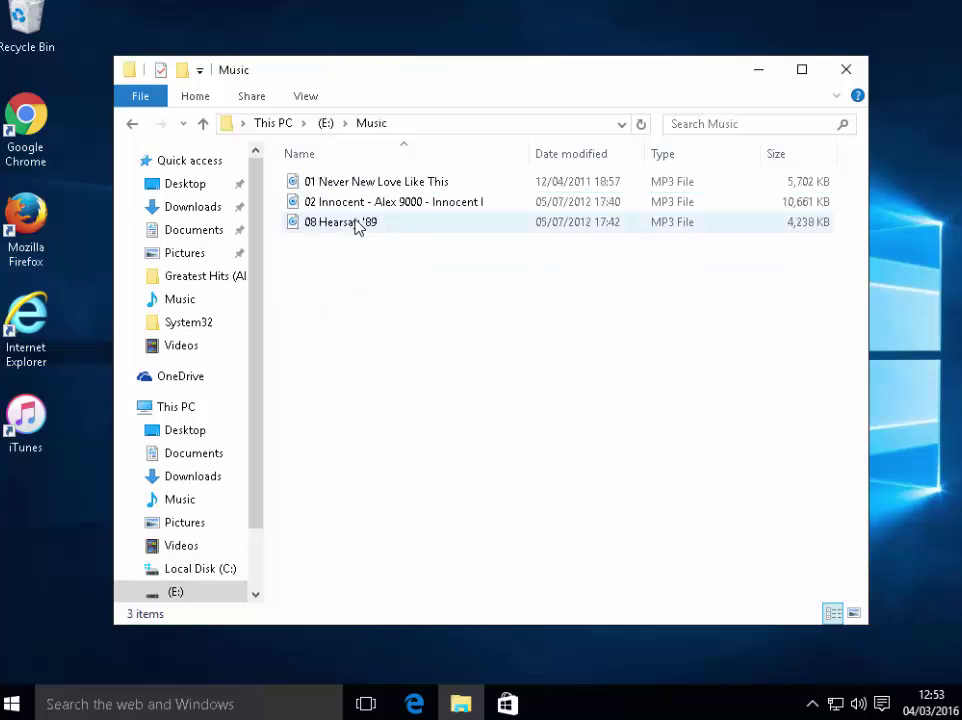